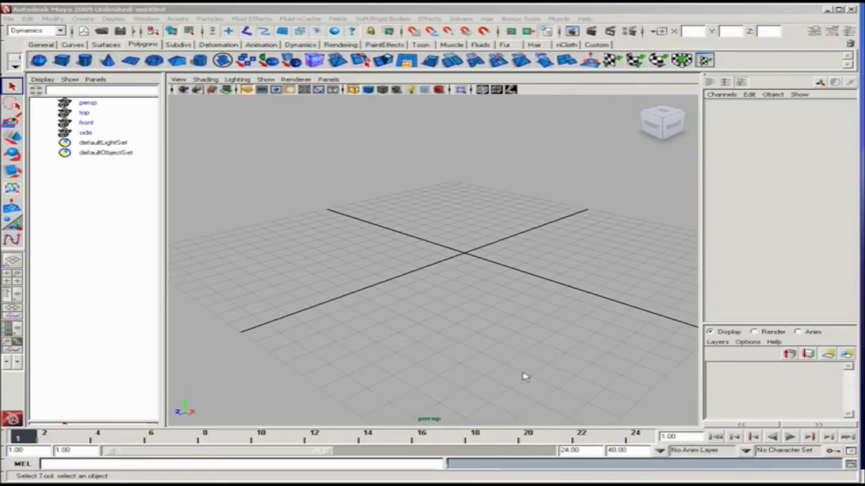
left_click(419, 342)
left_click_drag(419, 342, 319, 346, "alt")
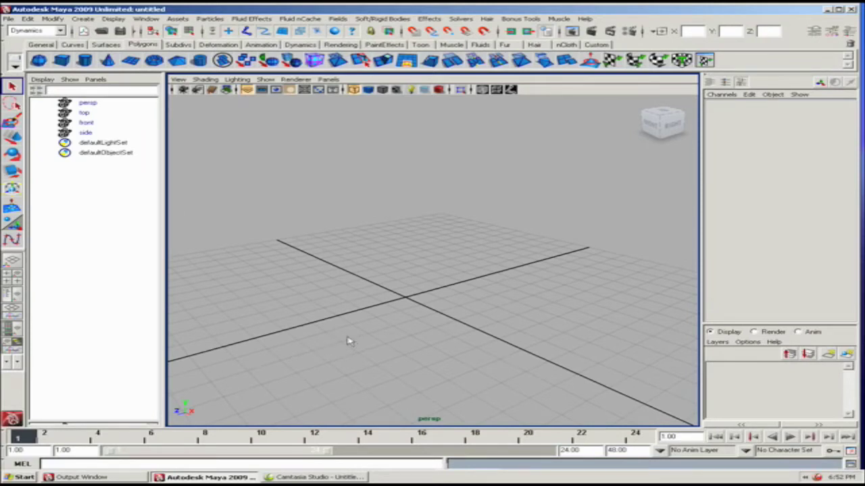
left_click_drag(369, 370, 322, 360, "alt")
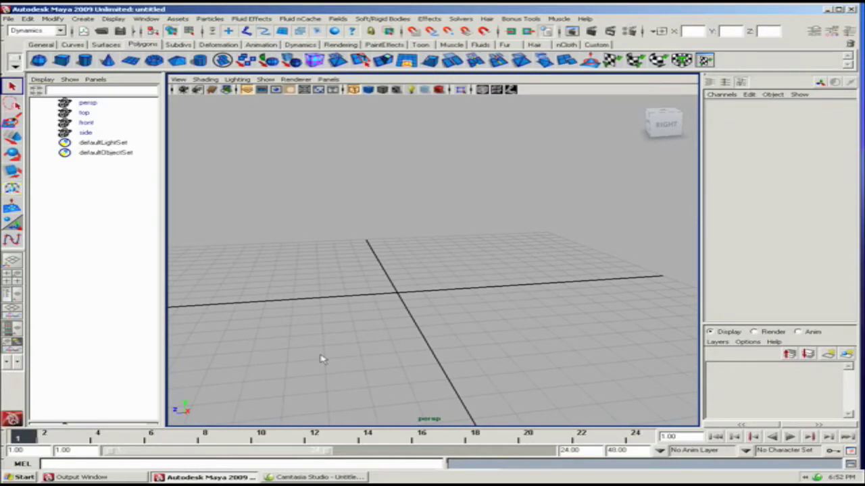
left_click_drag(321, 359, 348, 357, "alt")
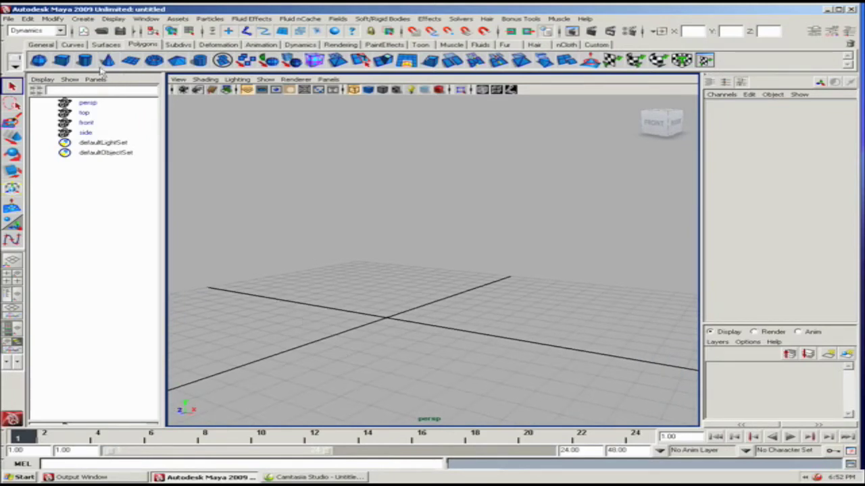
Draw a straight vertical CV curve along the Y axis above the grid origin in the front view.
left_click(73, 44)
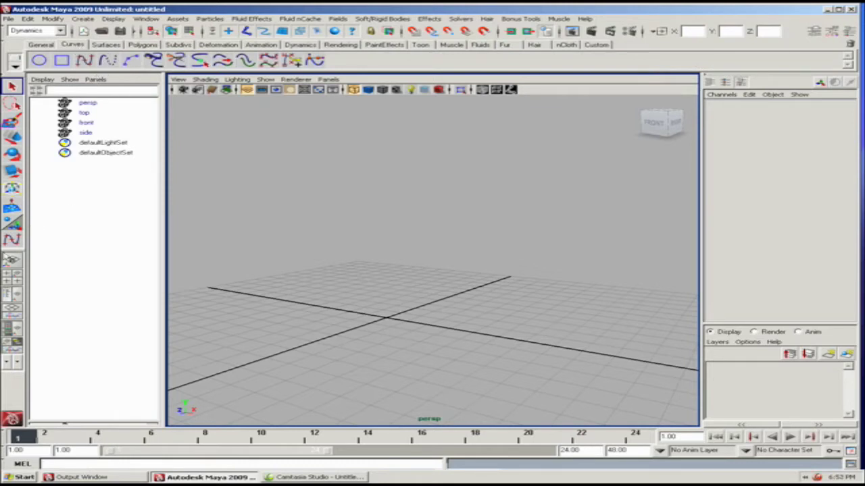
left_click(11, 281)
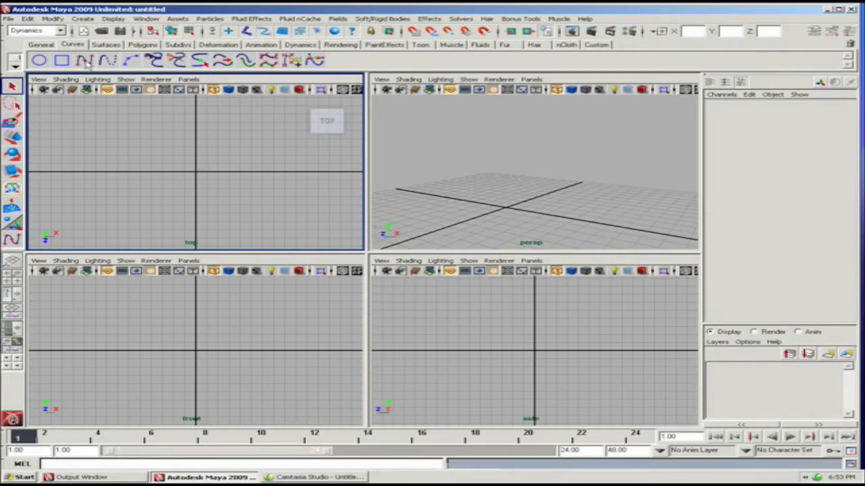
left_click(85, 61)
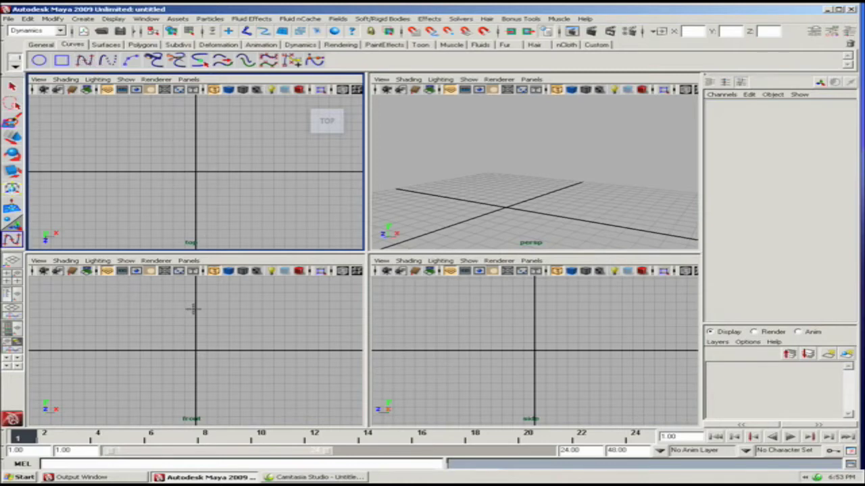
key("space")
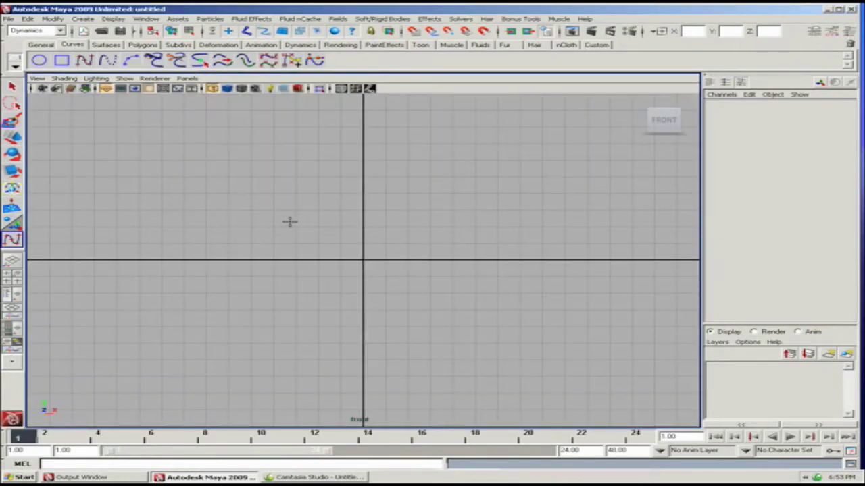
middle_click_drag(289, 221, 195, 281, "alt")
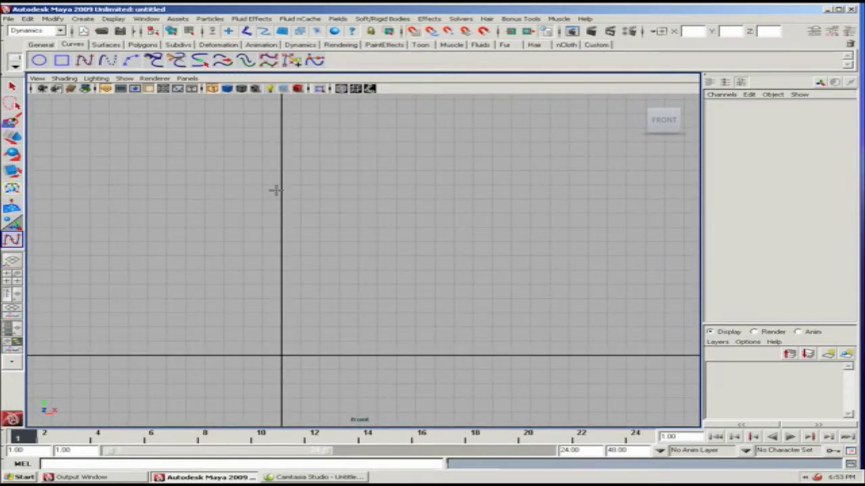
left_click(281, 186)
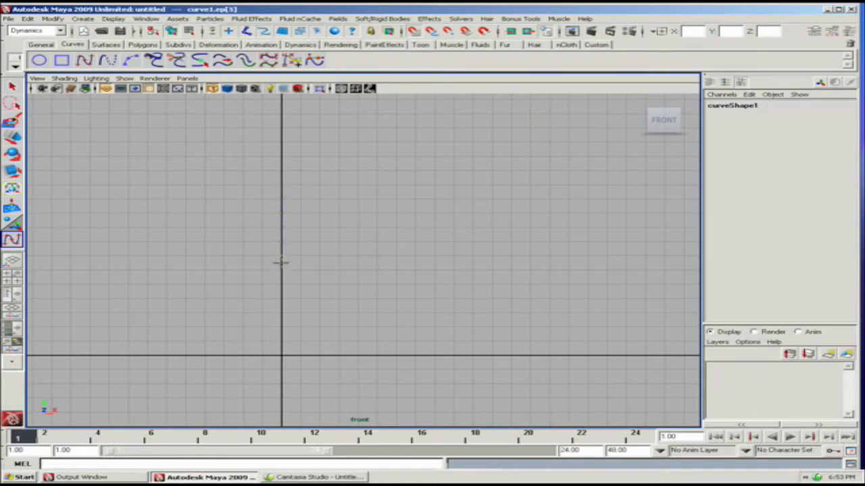
left_click(281, 287)
left_click(281, 326)
key("q")
key("space")
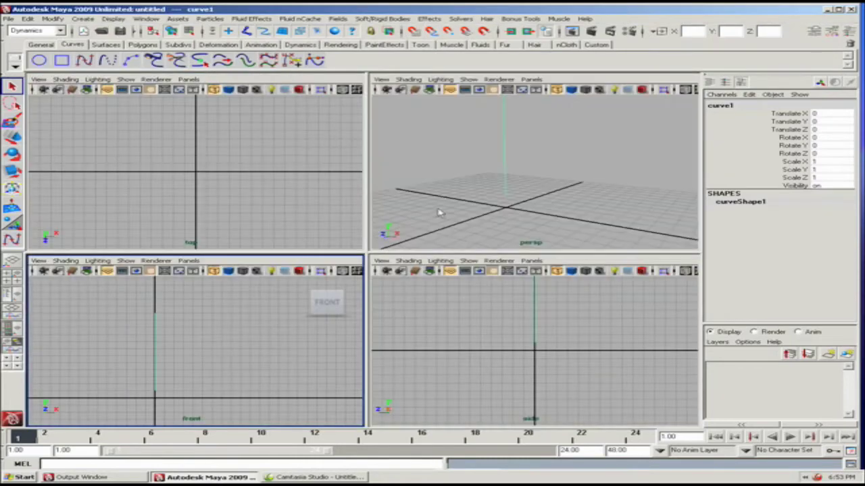
Move the vertical curve along Z to about 6 in the perspective view.
left_click_drag(438, 213, 452, 178, "alt")
key("w")
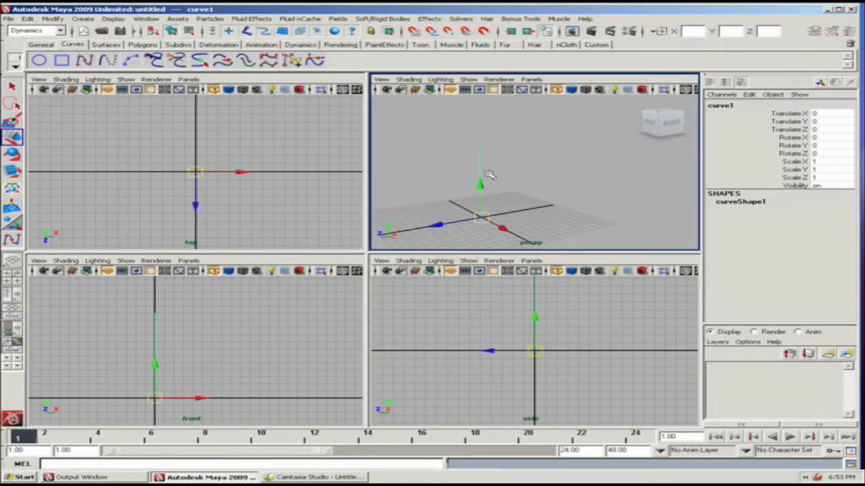
left_click(452, 221)
left_click(475, 213)
left_click_drag(437, 225, 385, 230)
key("space")
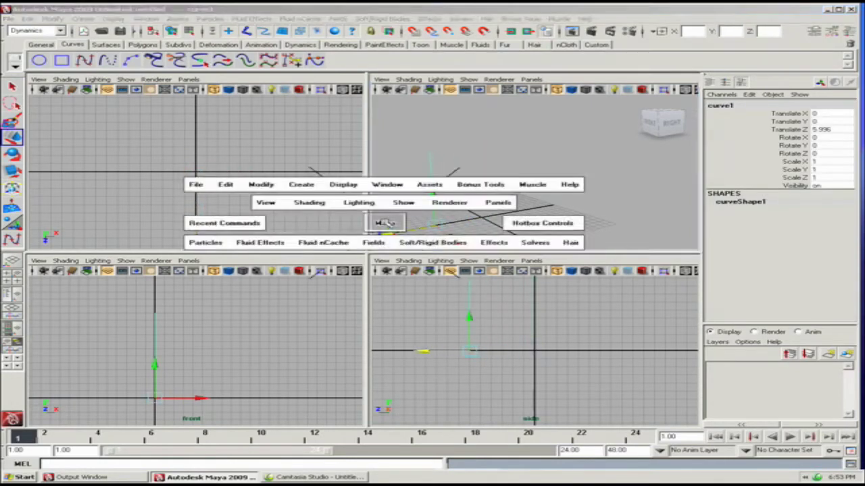
Duplicate the curve four times, placing the copies in a row along Z with the last at about -4.85.
left_click_drag(460, 216, 322, 272, "alt")
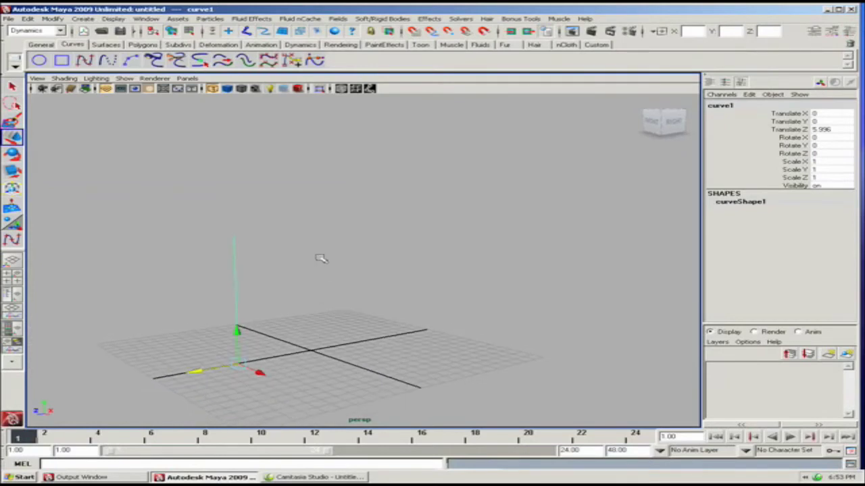
key("ctrl+d")
left_click_drag(197, 371, 233, 369)
key("ctrl+d")
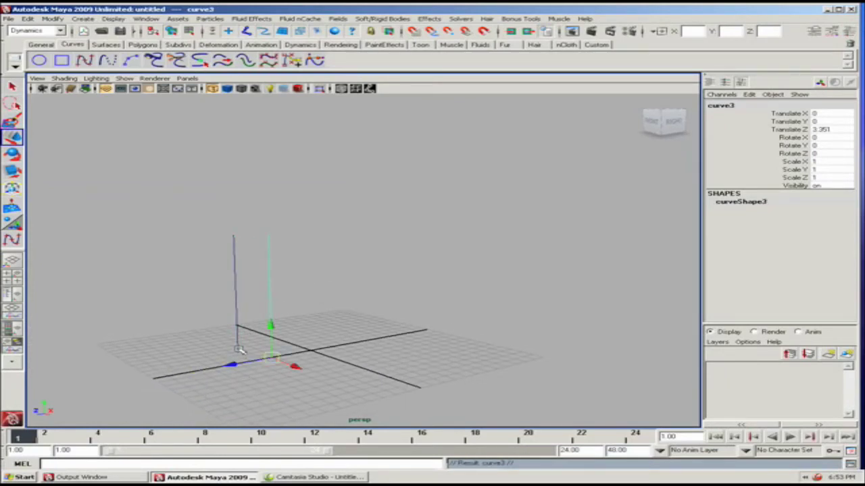
left_click_drag(241, 365, 325, 351)
key("ctrl+d")
key("ctrl+d")
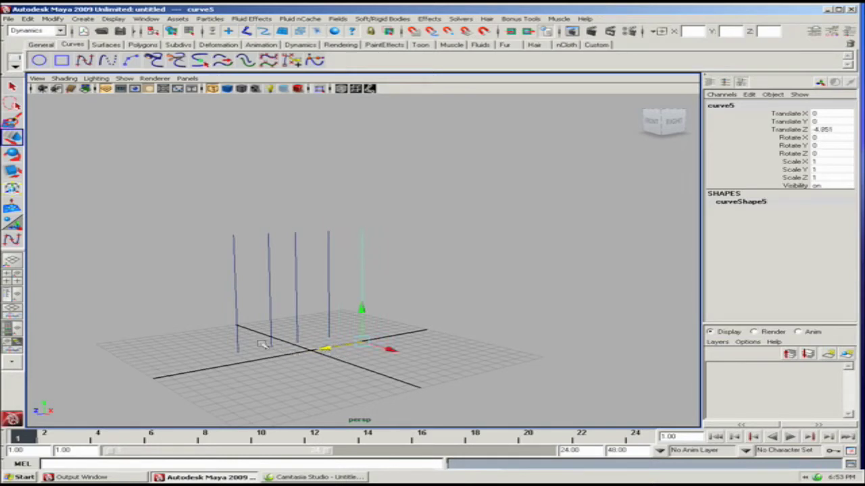
Even out the row's spacing by shifting the middle curve slightly along Z and the fourth curve to about -1.99.
left_click_drag(263, 344, 304, 337, "alt")
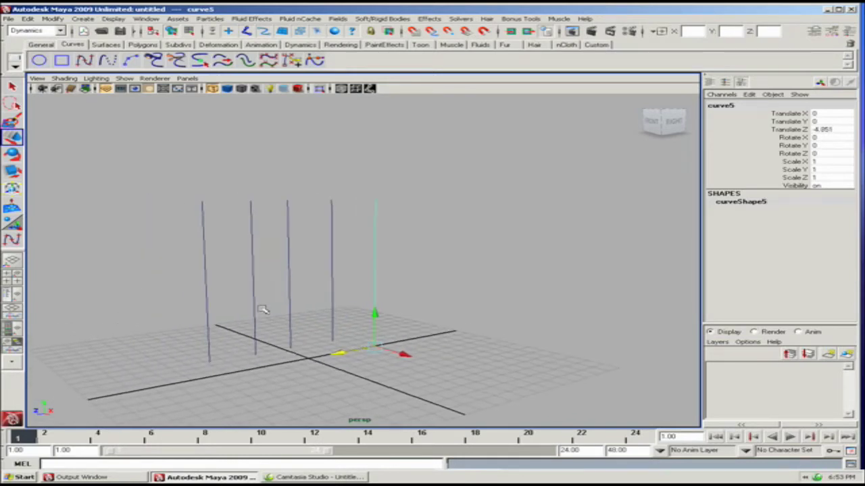
left_click(290, 298)
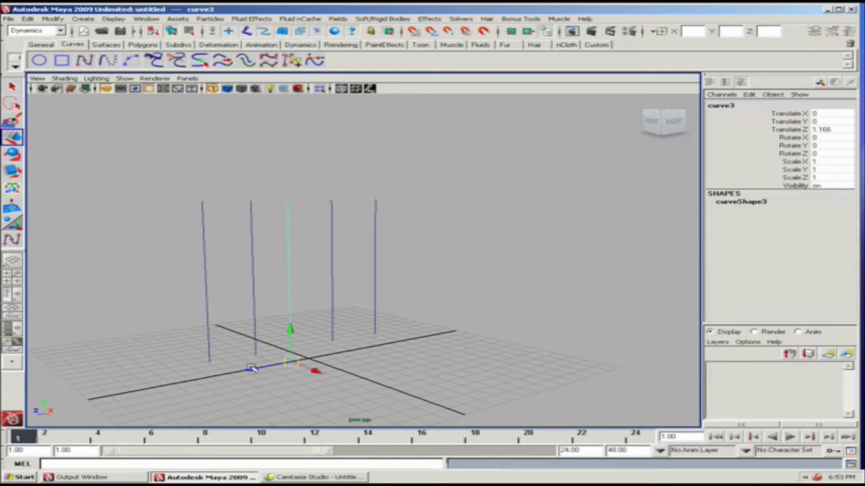
left_click_drag(251, 368, 259, 366)
left_click(331, 279)
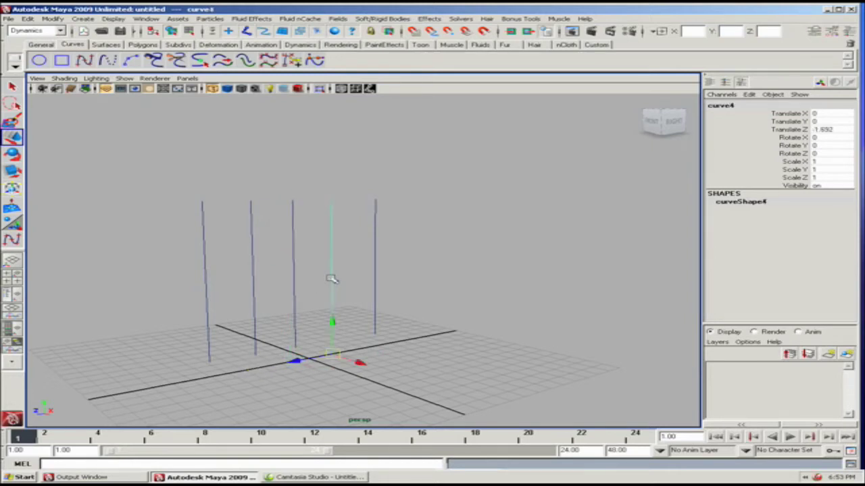
left_click_drag(295, 361, 302, 360)
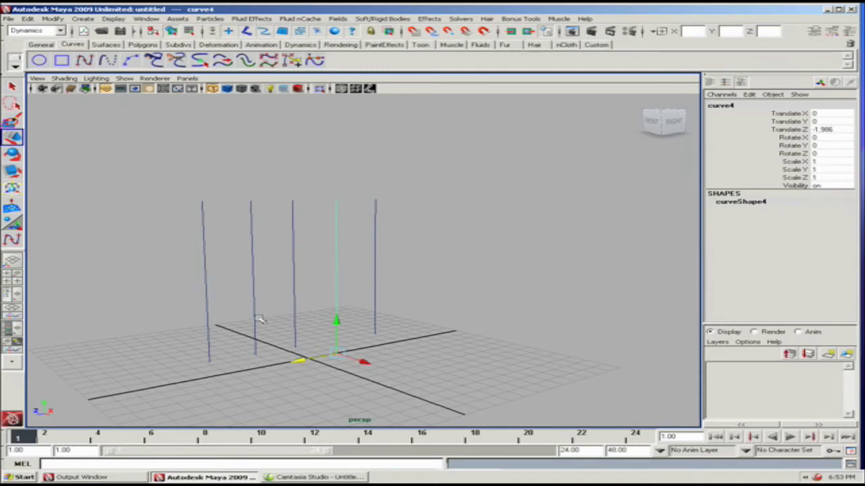
Select all five curves, with the Outliner shown beside the perspective view, and apply Make Selected Curves Dynamic.
left_click_drag(373, 293, 185, 302, "alt")
left_click(185, 303)
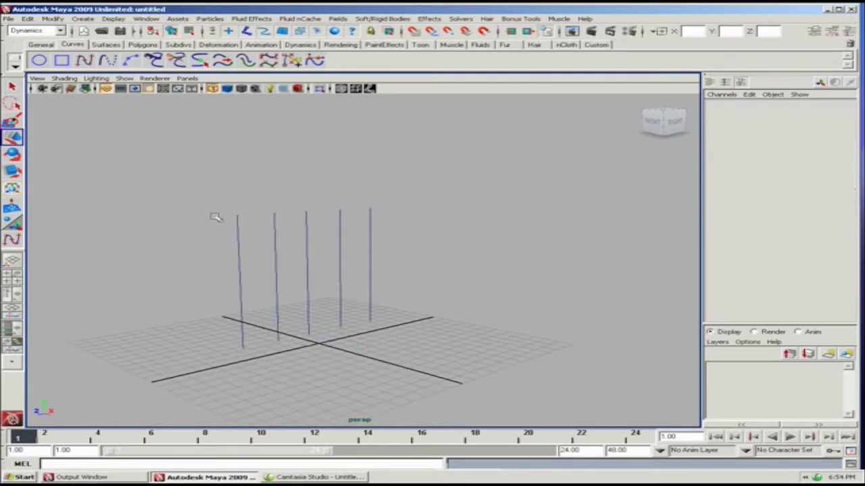
left_click_drag(212, 214, 456, 258)
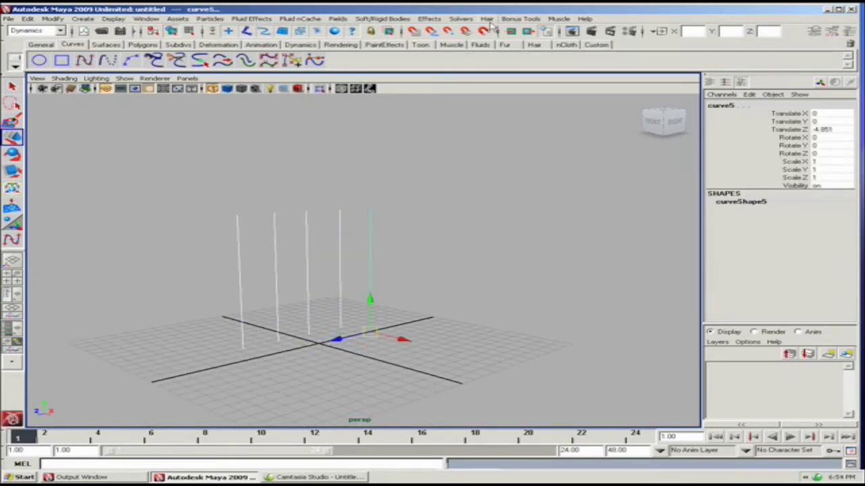
left_click(486, 19)
mouse_move(383, 18)
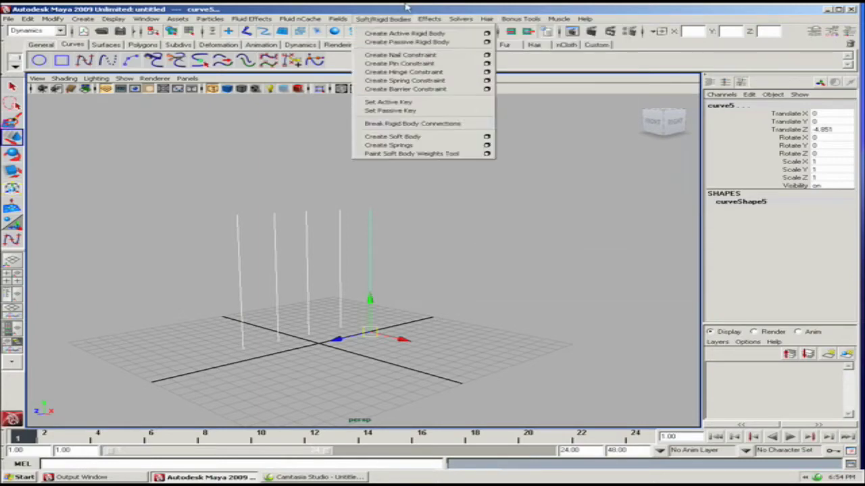
left_click(18, 291)
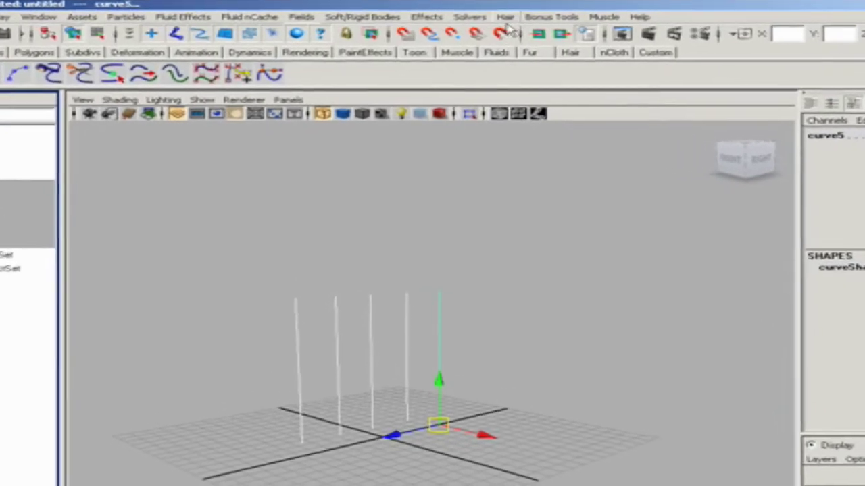
left_click(506, 18)
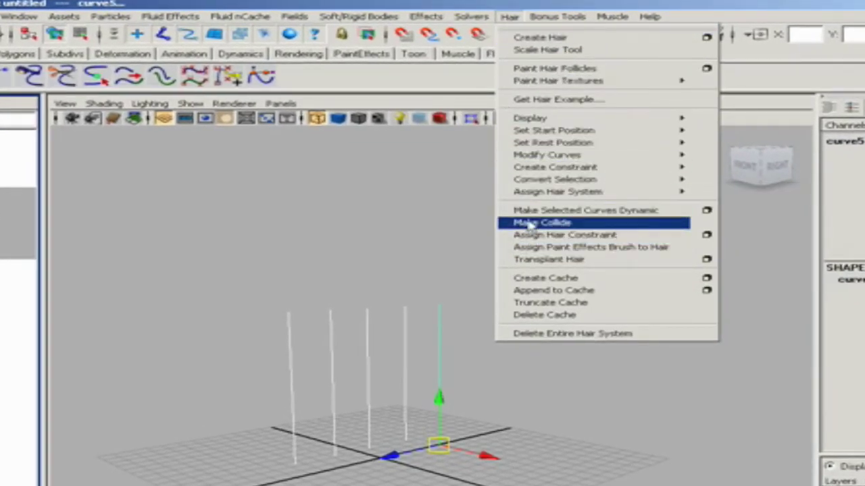
mouse_move(528, 194)
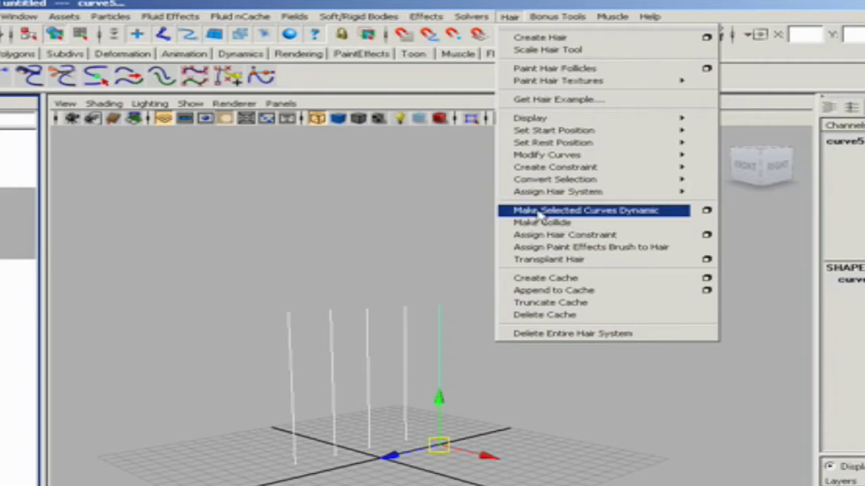
left_click(540, 211)
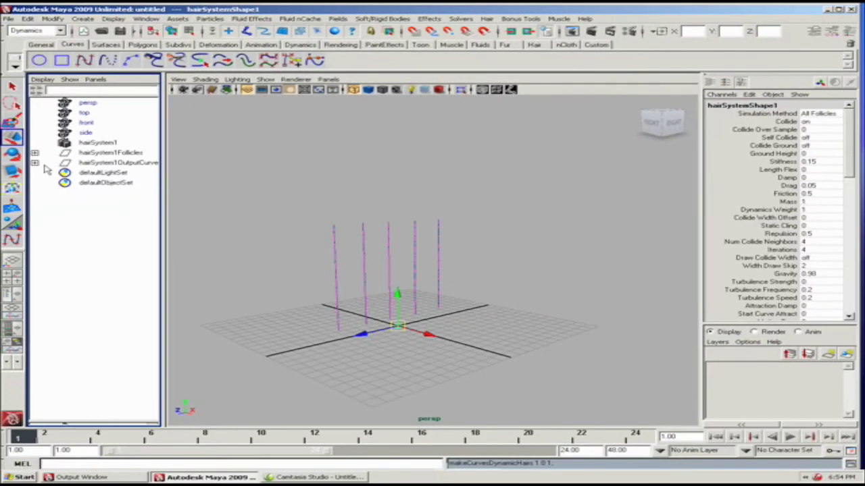
Examine the curves inside the hair system's output curves group and the attributes of hairSystem1.
left_click(35, 164)
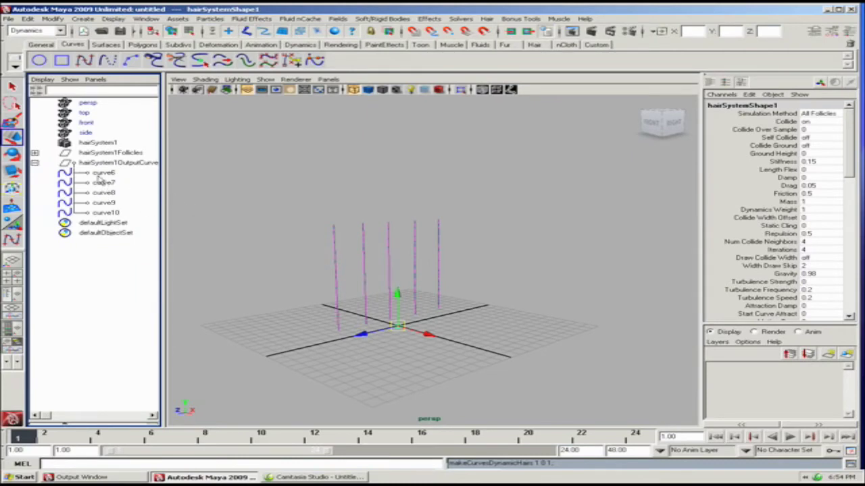
left_click(35, 163)
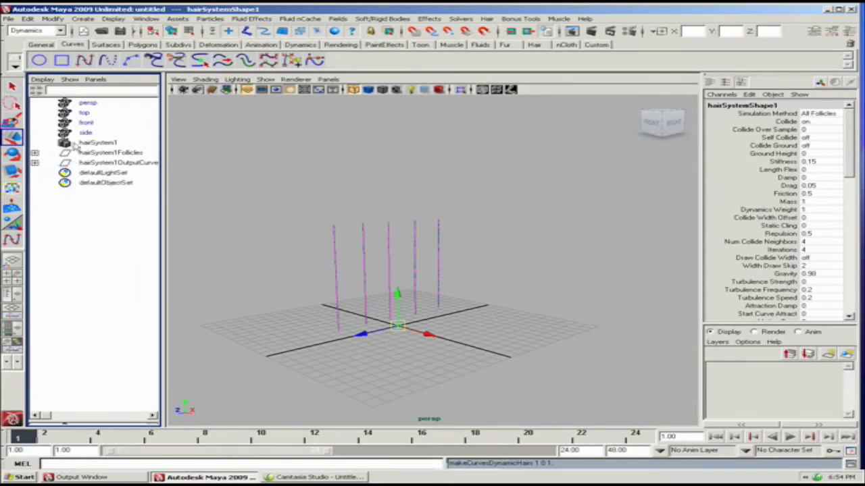
left_click(95, 143)
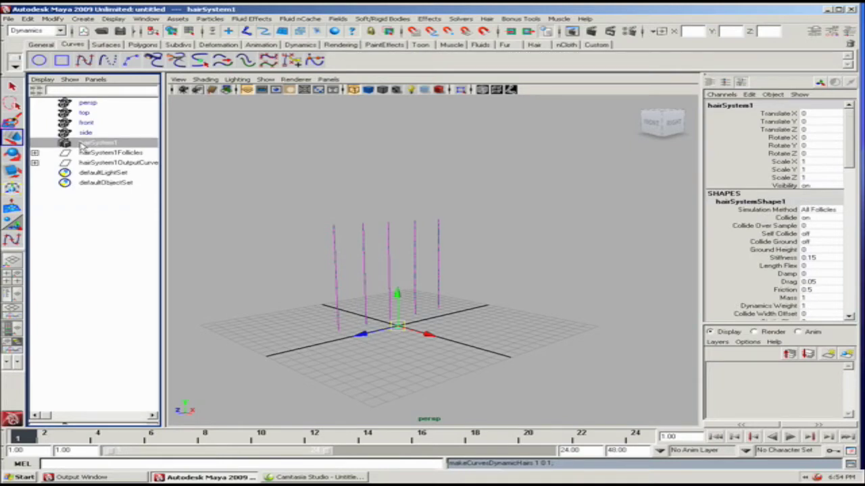
Examine the individual follicles and their attributes in the hairSystem1Follicles group.
left_click(34, 153)
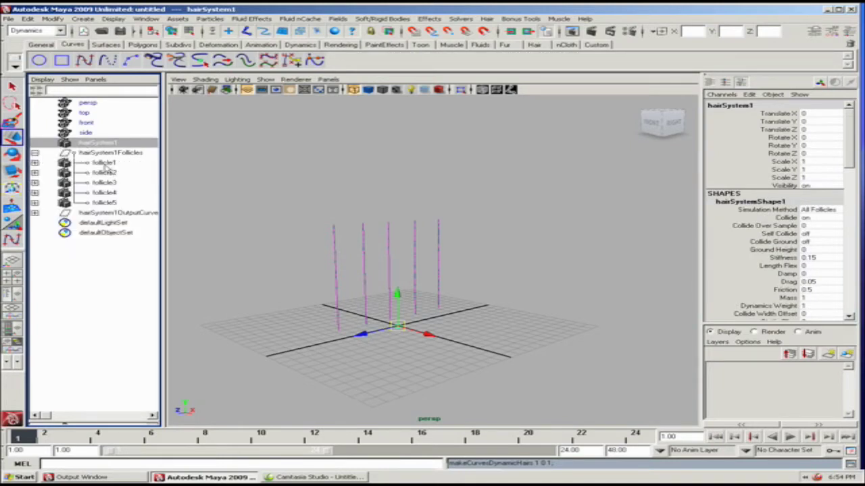
left_click(103, 164)
left_click(104, 173)
left_click(104, 183)
left_click(104, 192)
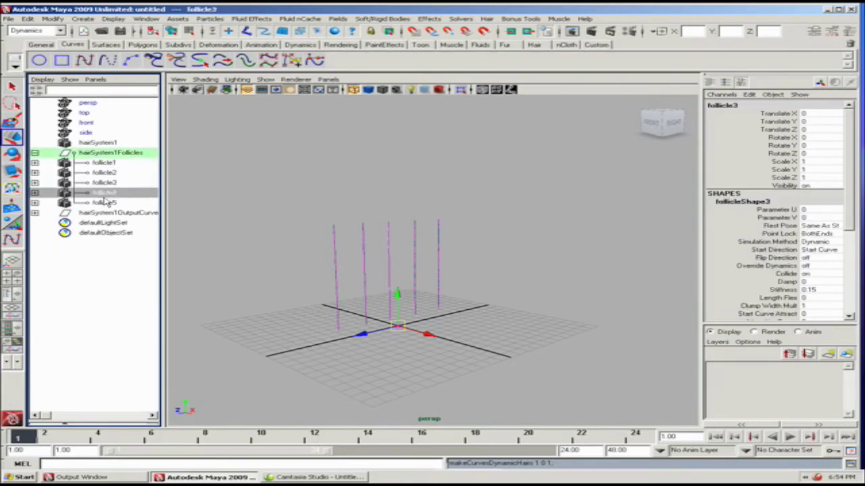
left_click(106, 203)
left_click(109, 193)
left_click(116, 184)
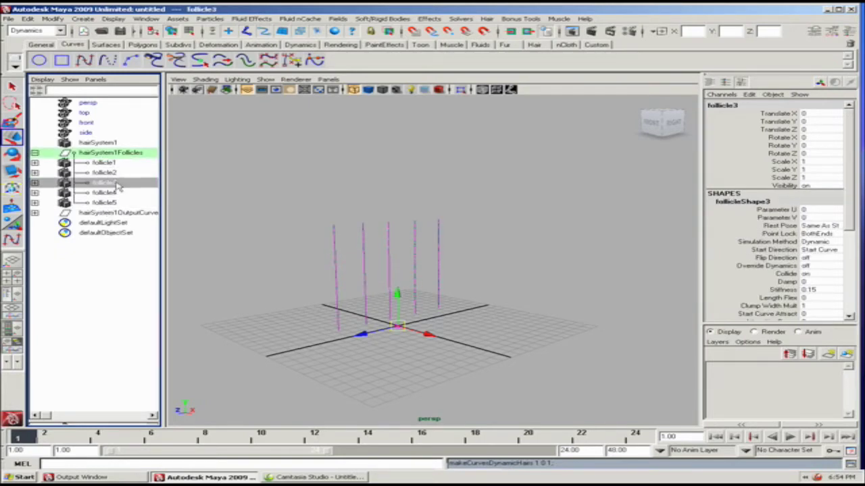
left_click(34, 153)
Select hairSystem1, review its output curves group once more, and keep the hair system selected.
left_click(97, 144)
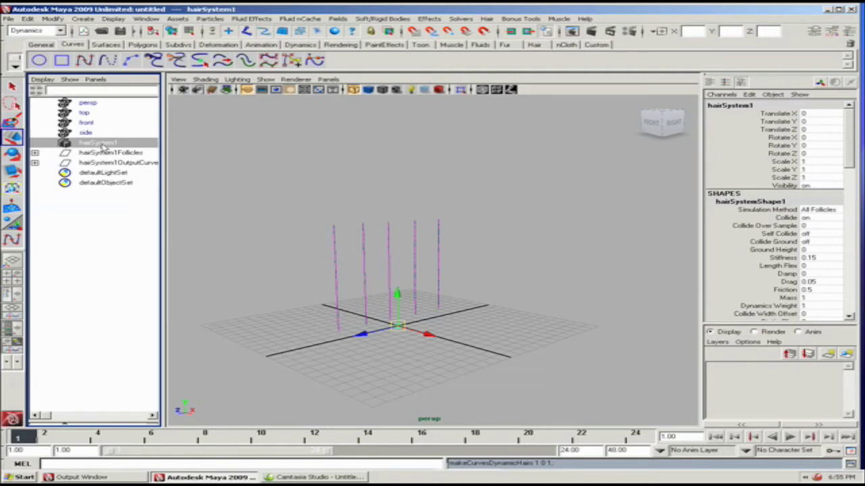
left_click(35, 163)
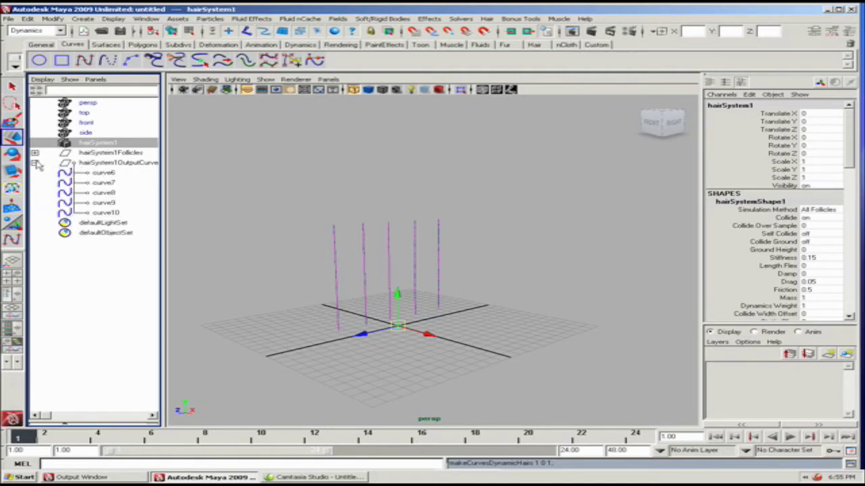
left_click(35, 163)
left_click(202, 162)
key("Down")
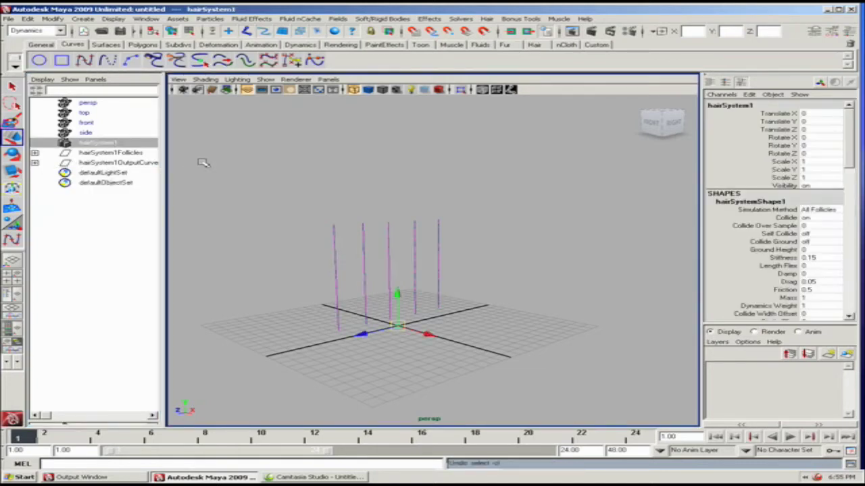
Undo the selections and the dynamic curve conversion, back to the five plain curves being selected.
key("Down")
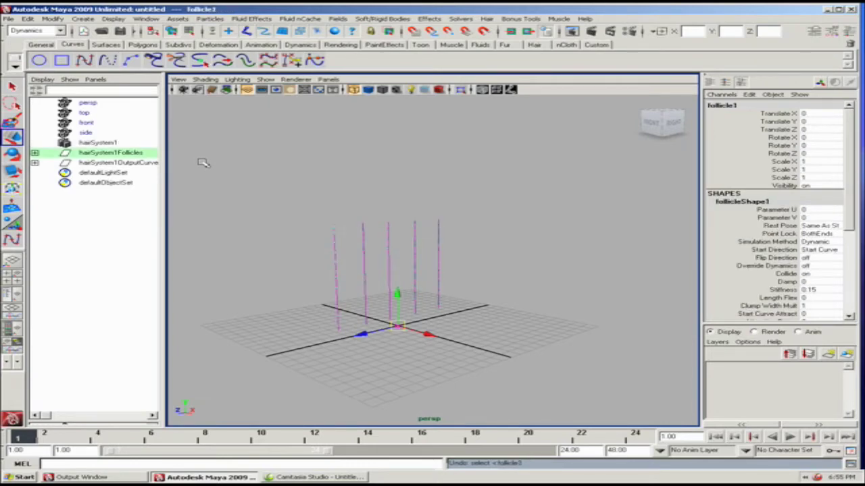
key("ctrl+z")
key("ctrl+z")
key("ctrl+z")
key("ctrl+z")
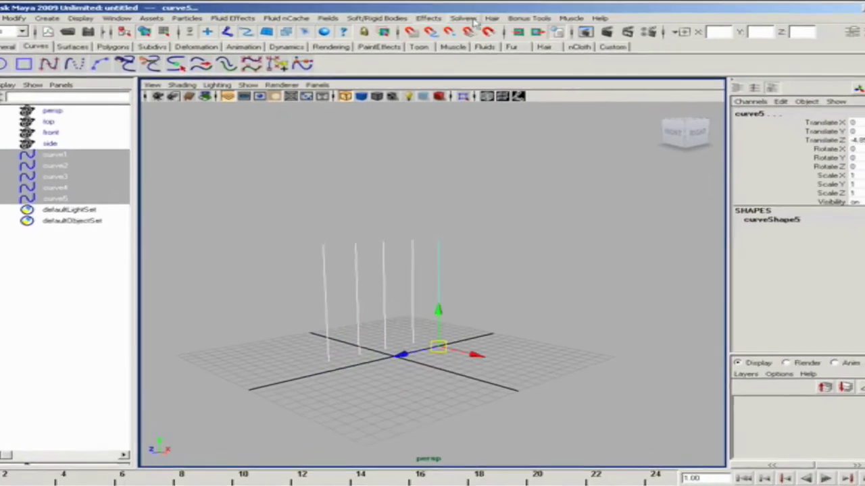
Assign a new hair system to the five selected curves, and clear the selection.
left_click(460, 18)
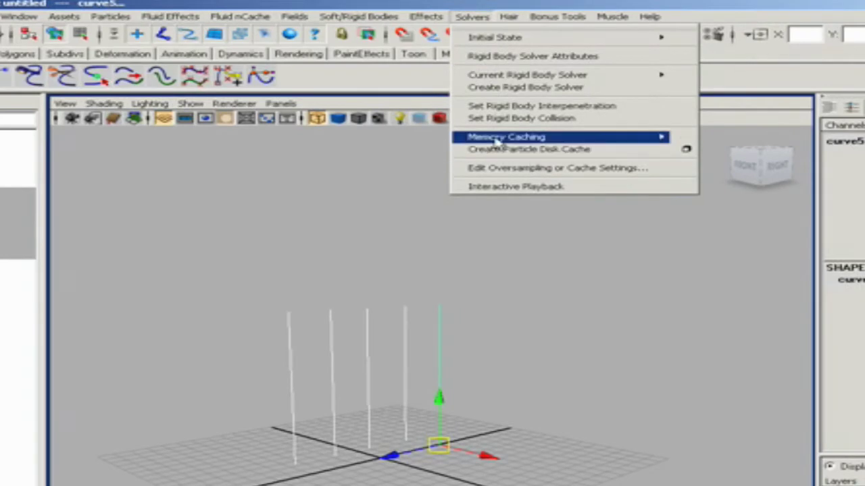
left_click(551, 17)
left_click(509, 17)
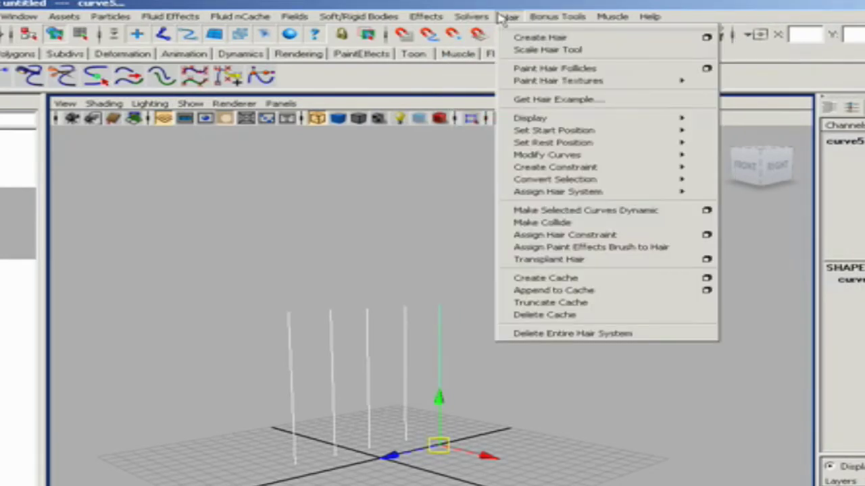
mouse_move(599, 194)
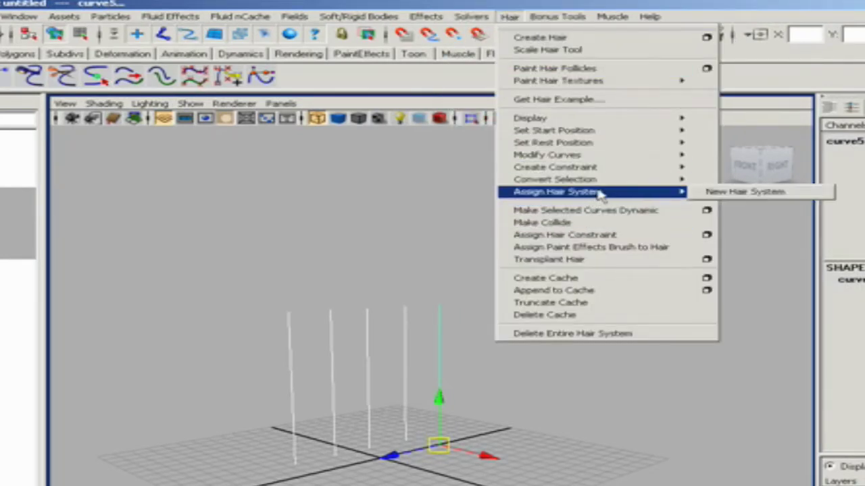
left_click(746, 192)
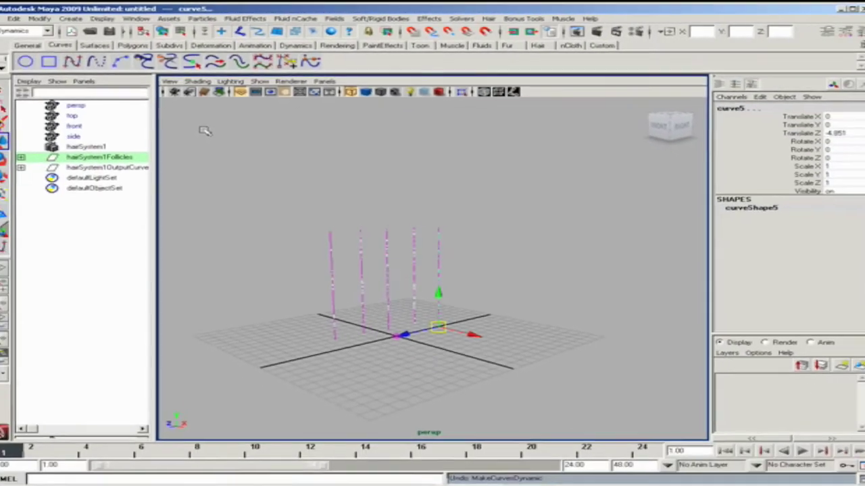
left_click_drag(290, 237, 273, 216, "alt")
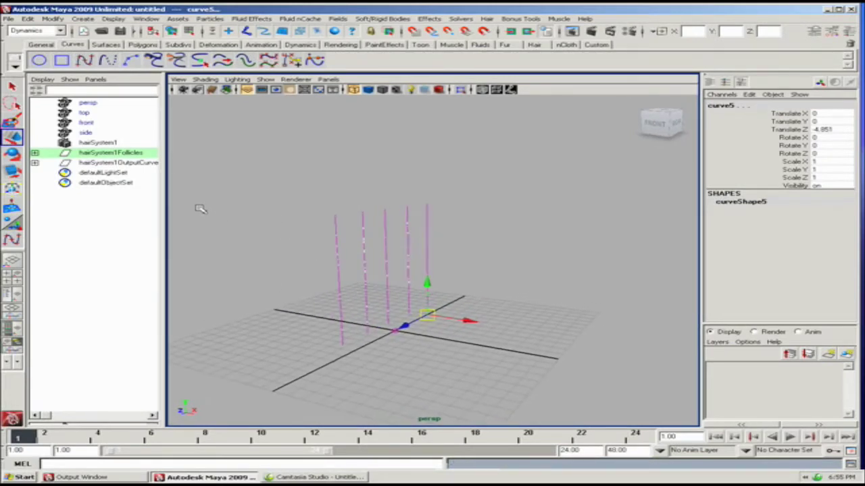
left_click_drag(270, 223, 241, 221, "alt")
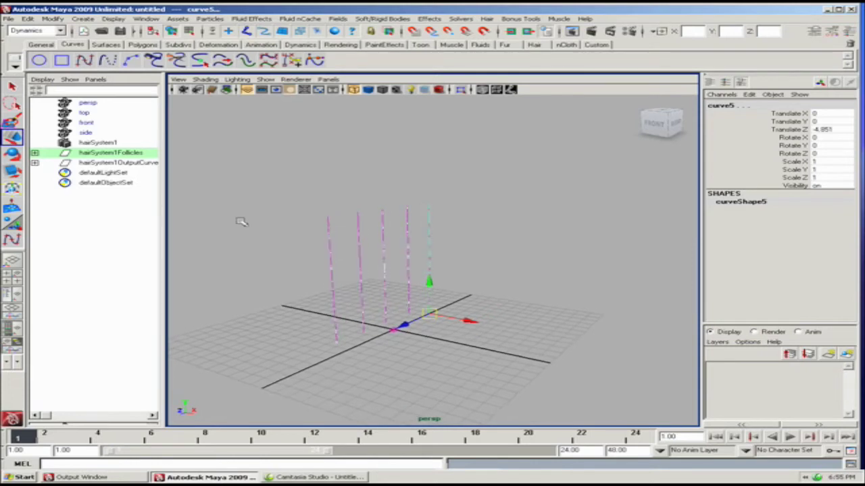
left_click(254, 179)
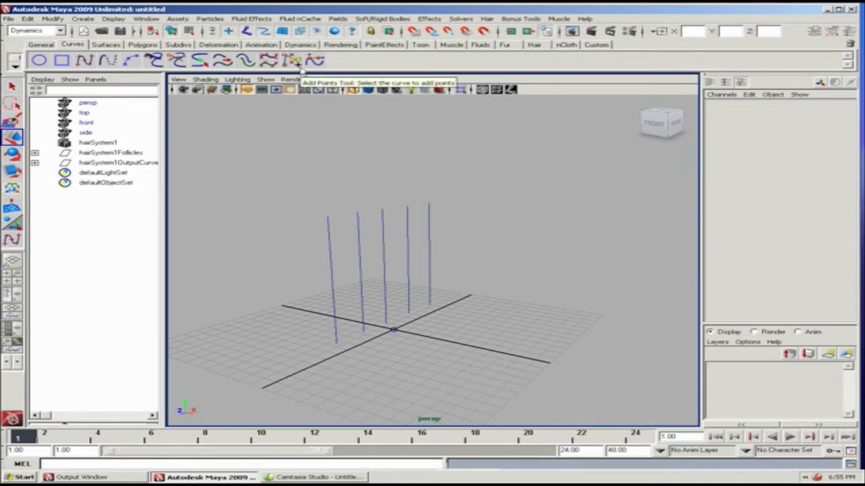
Add a Volume Axis field to hairSystem1.
left_click(111, 145)
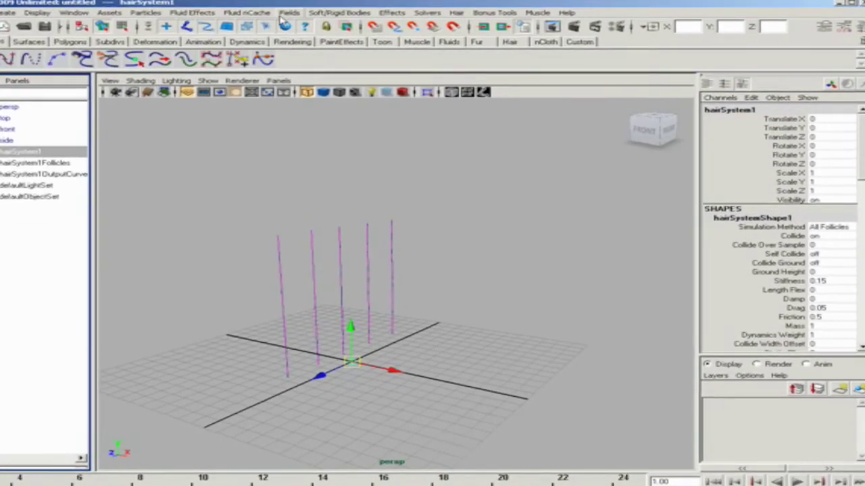
left_click(288, 13)
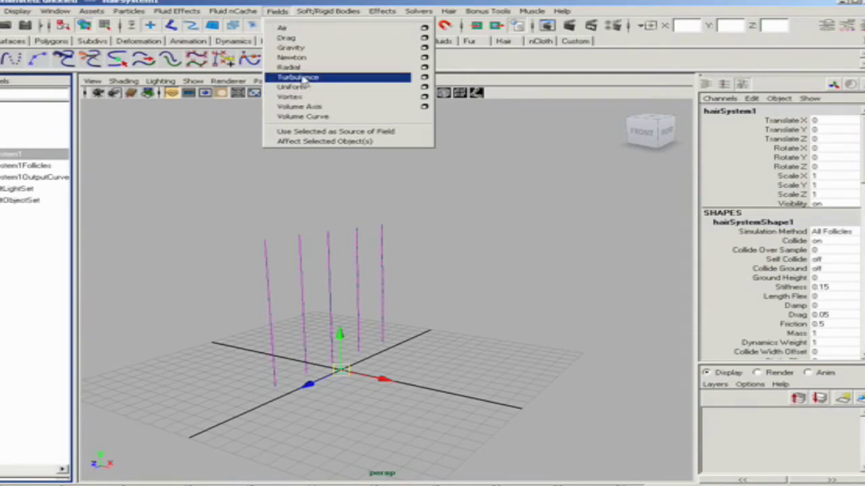
left_click(306, 107)
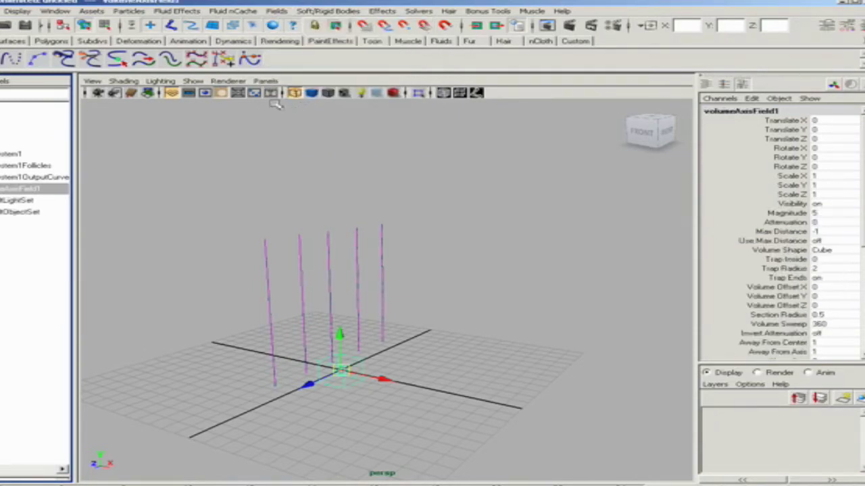
Scale the volume axis field uniformly to about 6.8 and raise it to about 6.7 in Y so it encloses the curves.
key("r")
left_click_drag(338, 378, 610, 332)
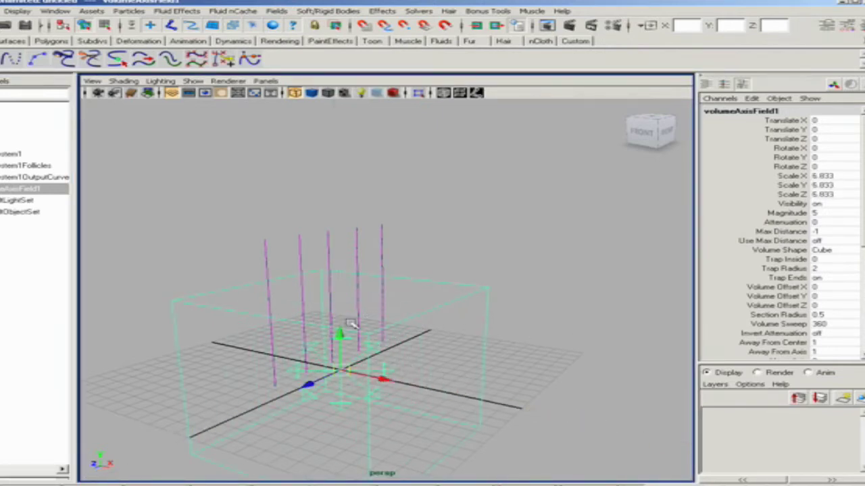
left_click_drag(343, 335, 401, 202)
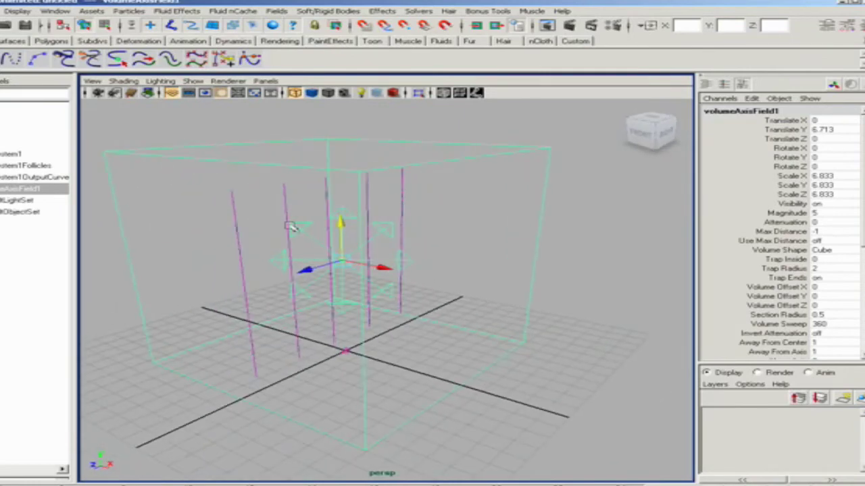
left_click_drag(291, 215, 360, 260, "alt")
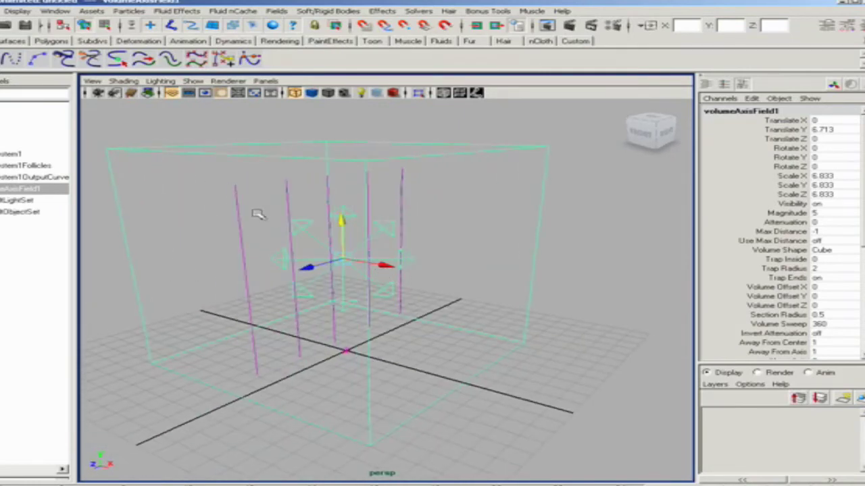
Set the field's Away From Center and Away From Axis to 0 and its Directional Speed to 1.
scroll(825, 258, "down", 3)
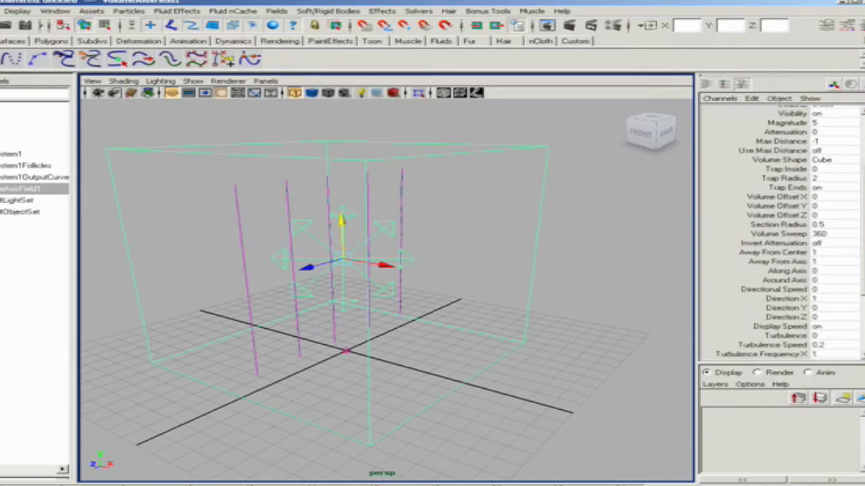
left_click(815, 251)
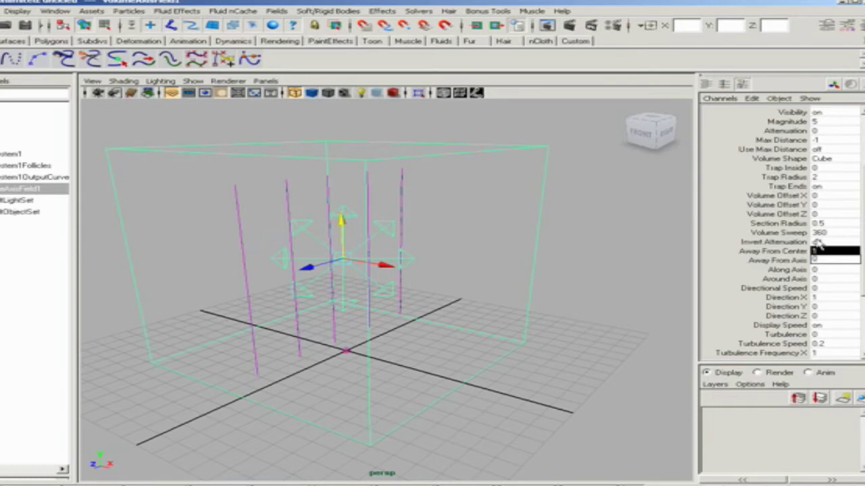
key("Return")
left_click(828, 288)
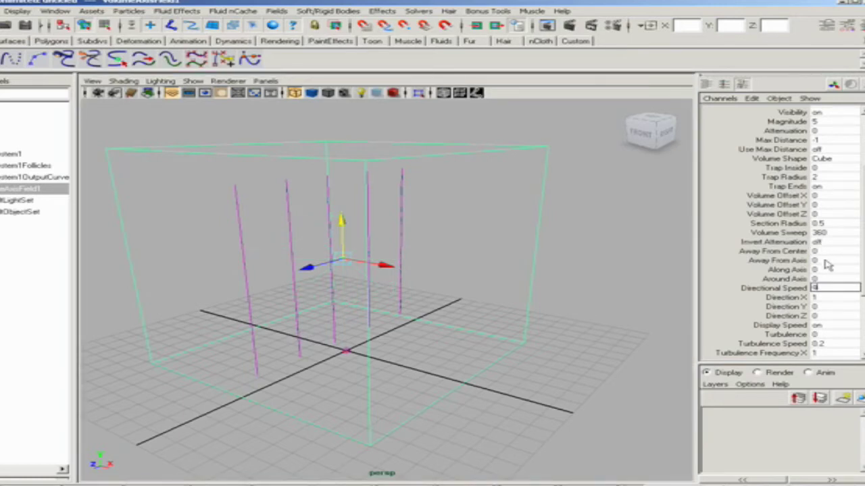
key("Return")
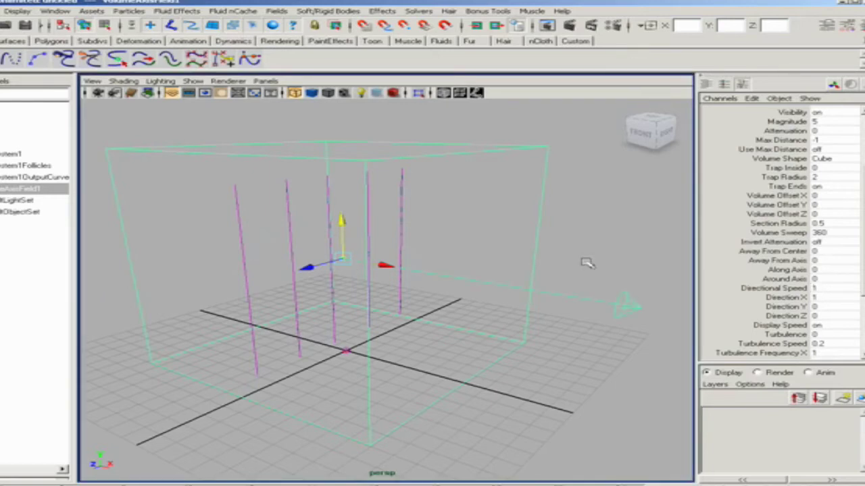
Rotate the volume axis field to about -2.7 in X, -0.8 in Y and 16.8 in Z, tilting its direction upward.
right_click_drag(334, 336, 364, 327, "alt")
left_click_drag(363, 327, 373, 354, "alt")
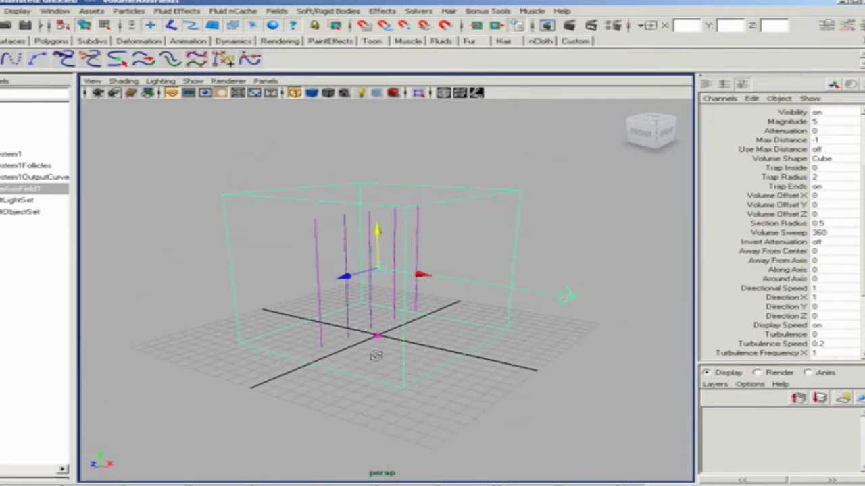
left_click(397, 377)
left_click(400, 379)
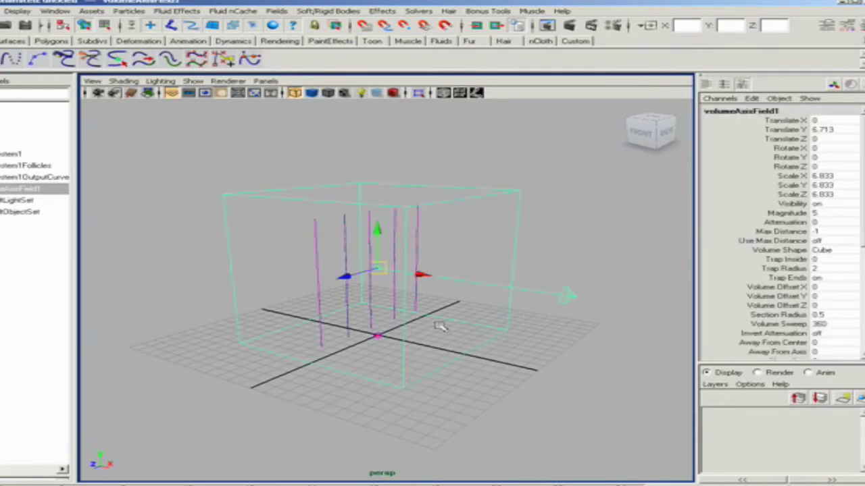
middle_click_drag(452, 314, 508, 312, "alt")
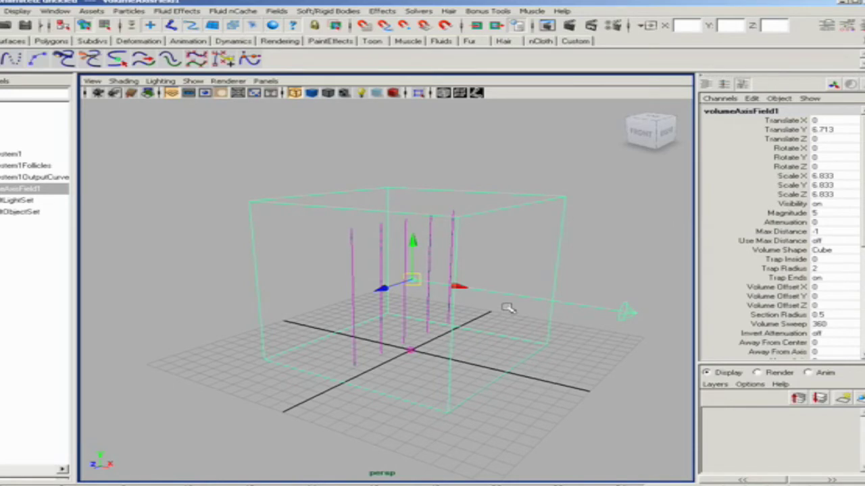
key("e")
left_click_drag(443, 243, 411, 246)
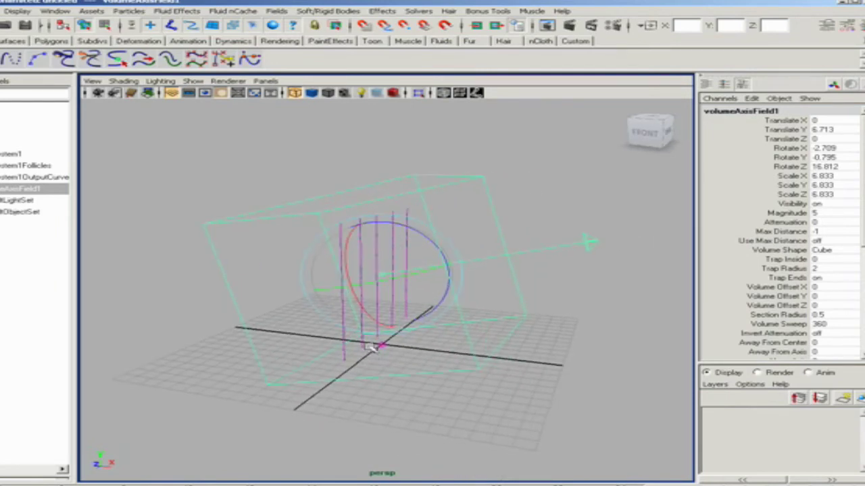
left_click_drag(365, 340, 430, 315, "alt")
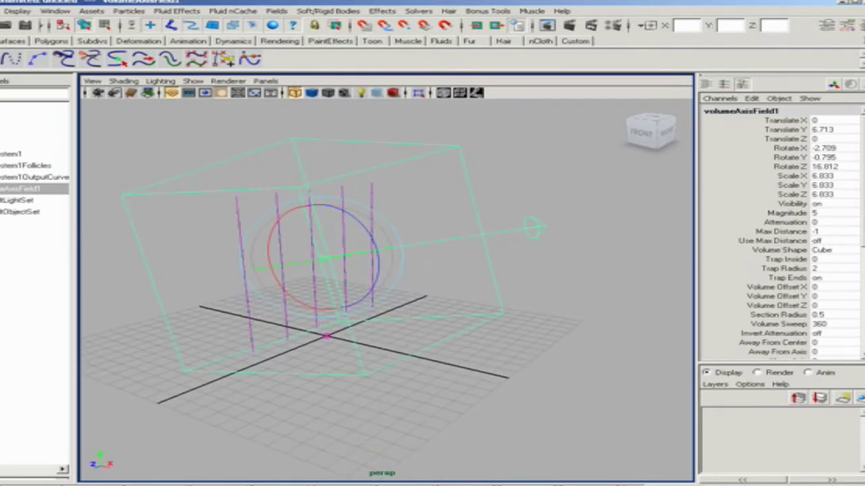
Set the field's Turbulence to 0.2 and its Turbulence Frequency X, Y and Z to 12.
scroll(843, 324, "down", 5)
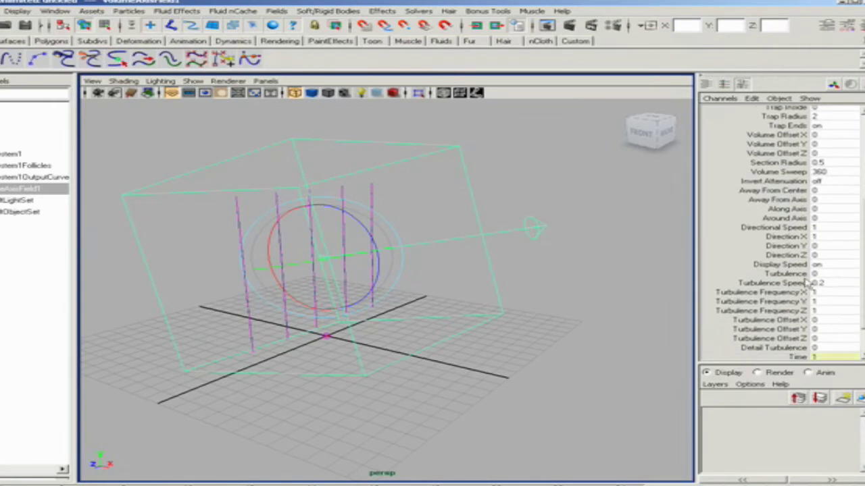
left_click(818, 273)
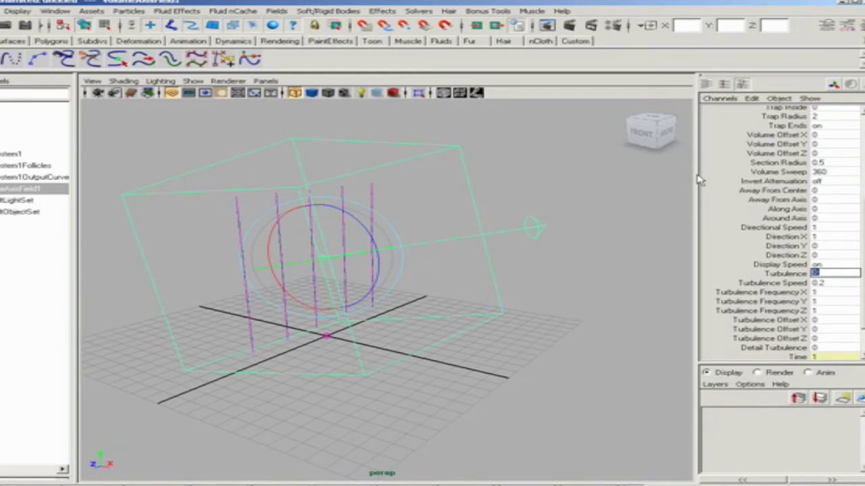
key("Return")
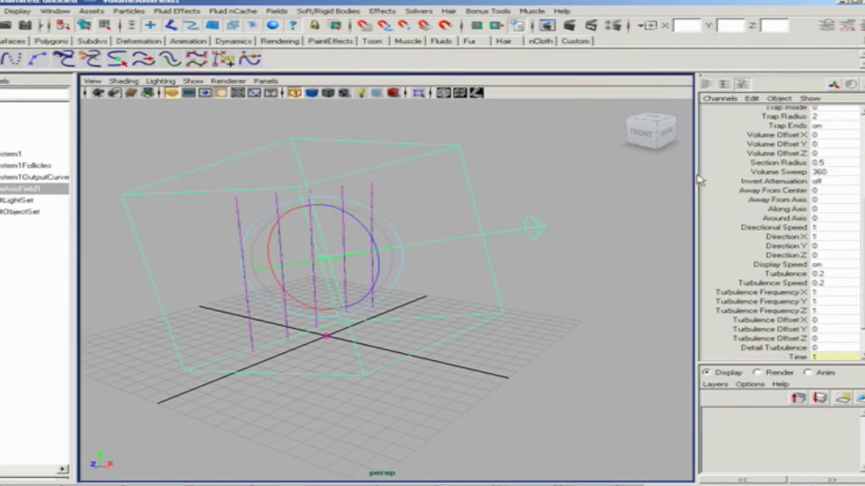
left_click_drag(849, 292, 838, 309)
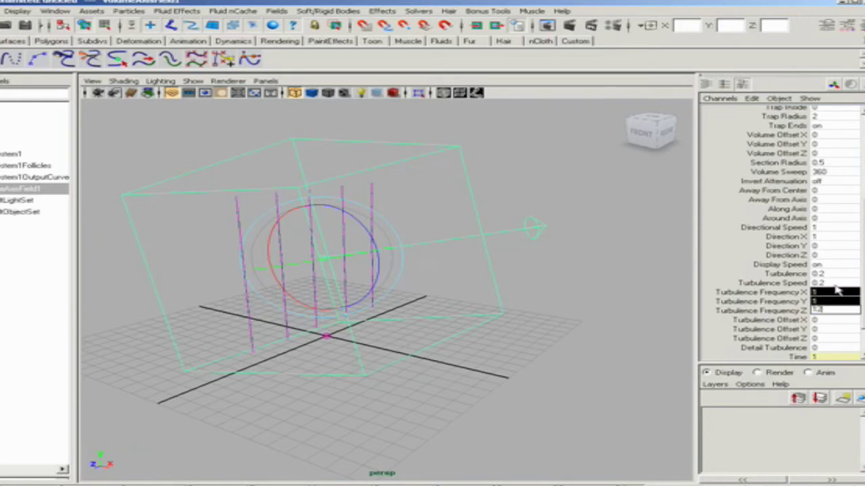
type("12")
key("Return")
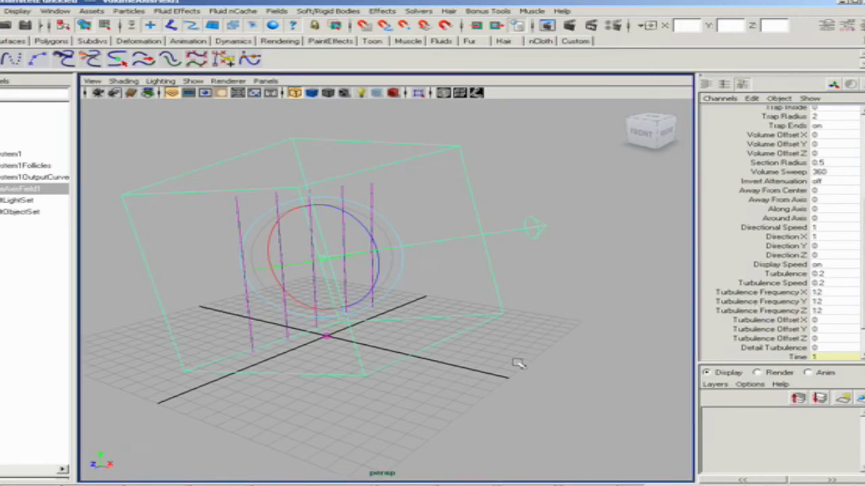
Play the simulation, examine how the field moves the dynamic curves from another angle, and stop playback.
left_click_drag(517, 363, 473, 330, "alt")
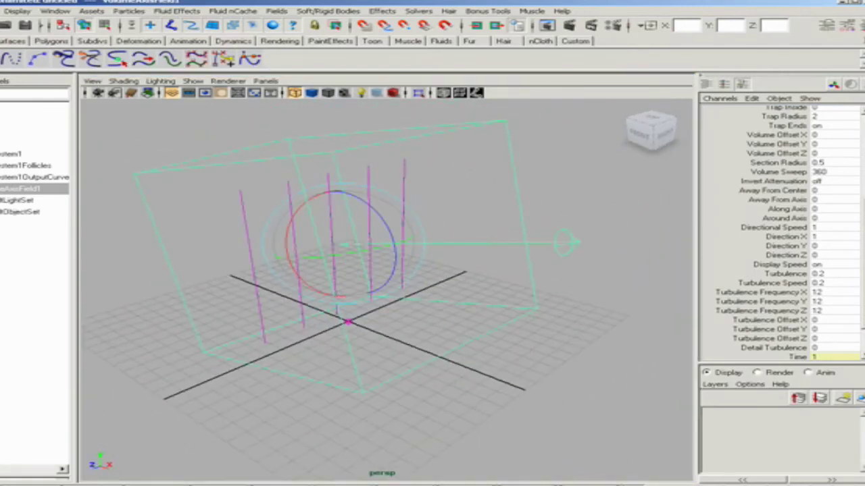
left_click(517, 197)
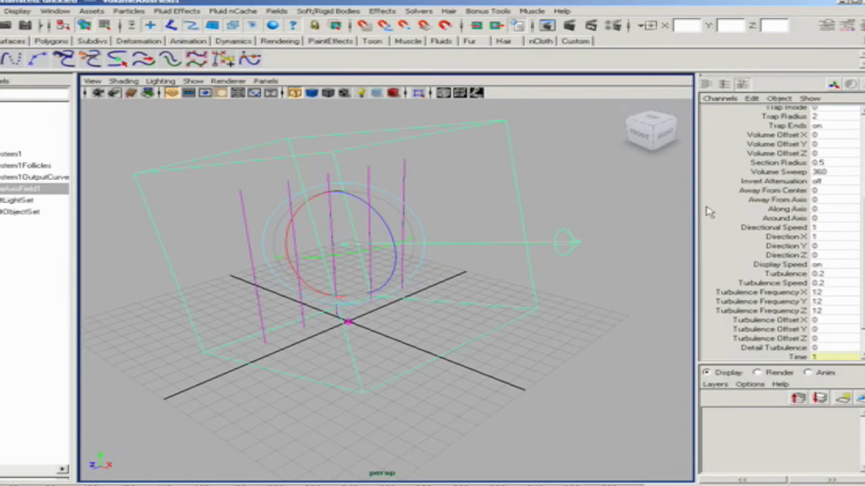
left_click(787, 478)
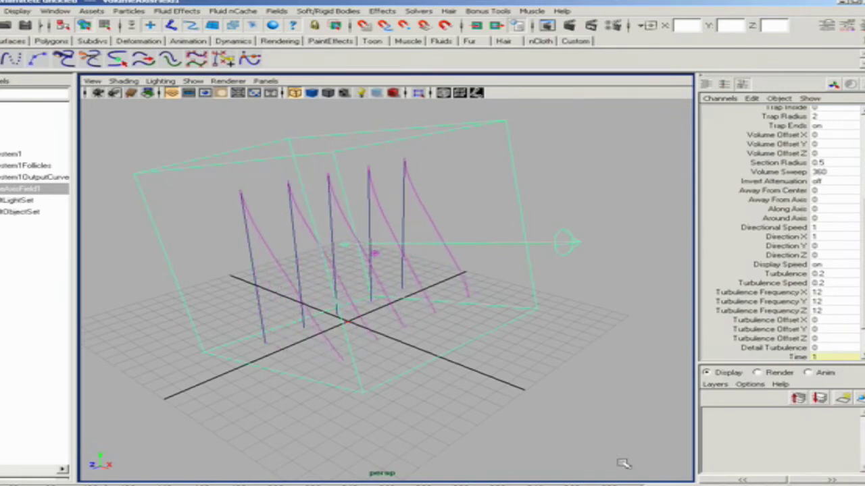
left_click_drag(497, 406, 537, 385, "alt")
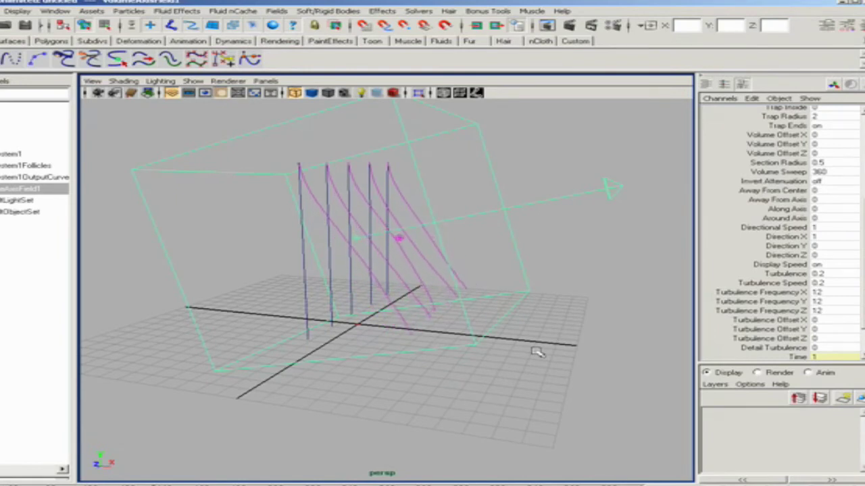
key("Escape")
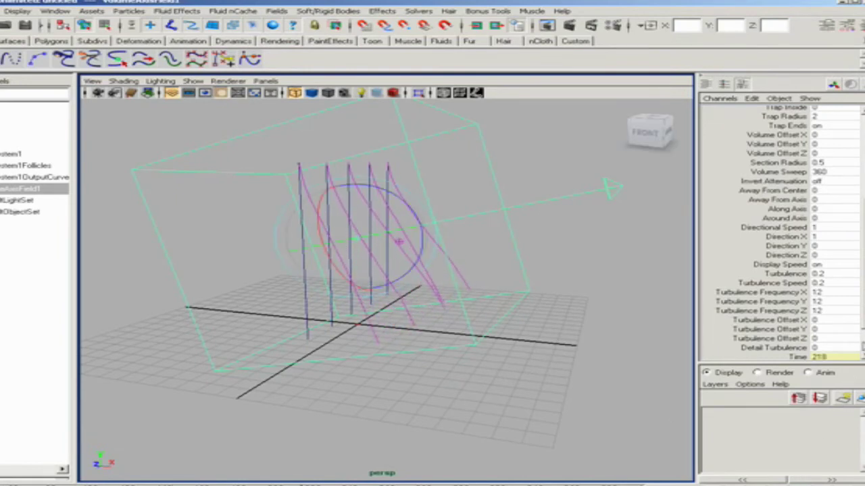
Set the field's Turbulence to 0.3 and play the simulation to test the curves' motion, viewing them from another angle.
left_click(840, 273)
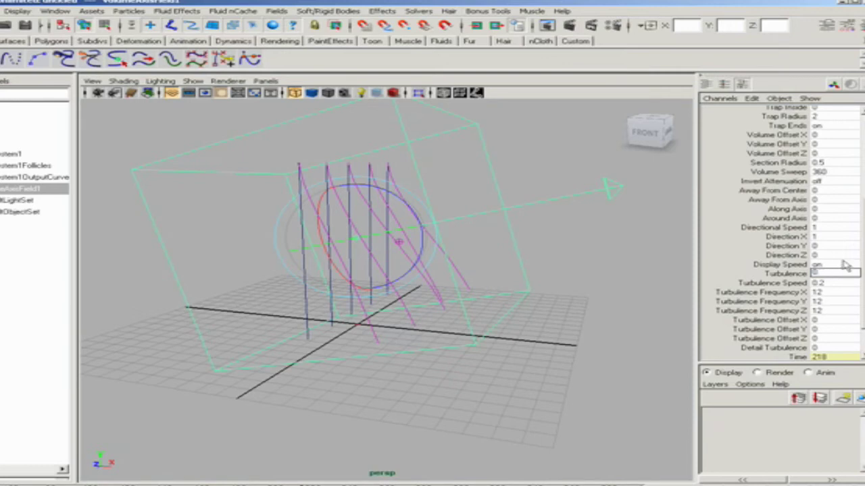
key("Return")
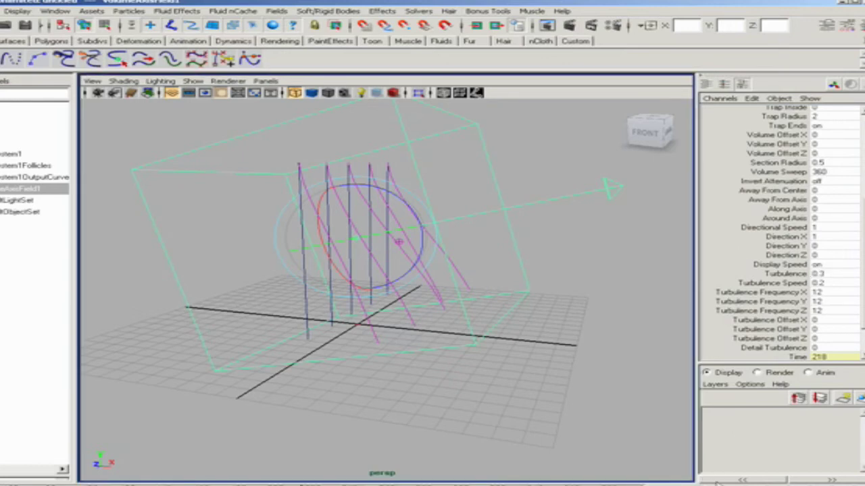
key("alt+v")
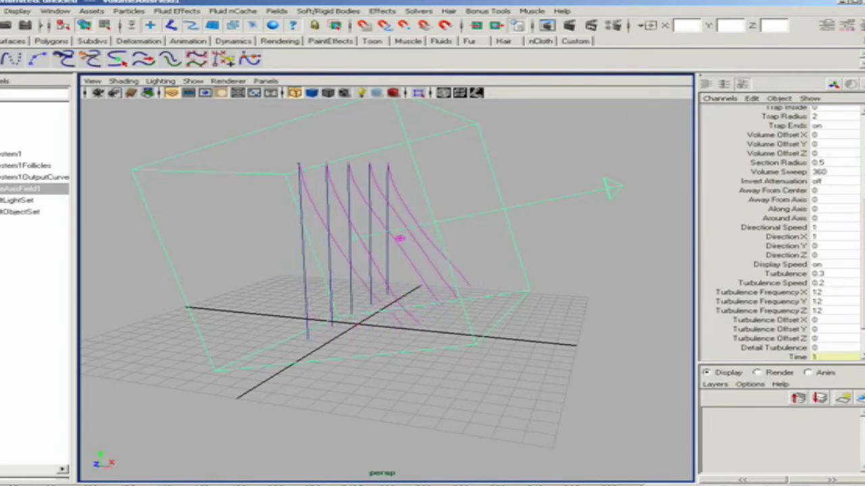
key("alt+v")
left_click_drag(567, 442, 405, 378, "alt")
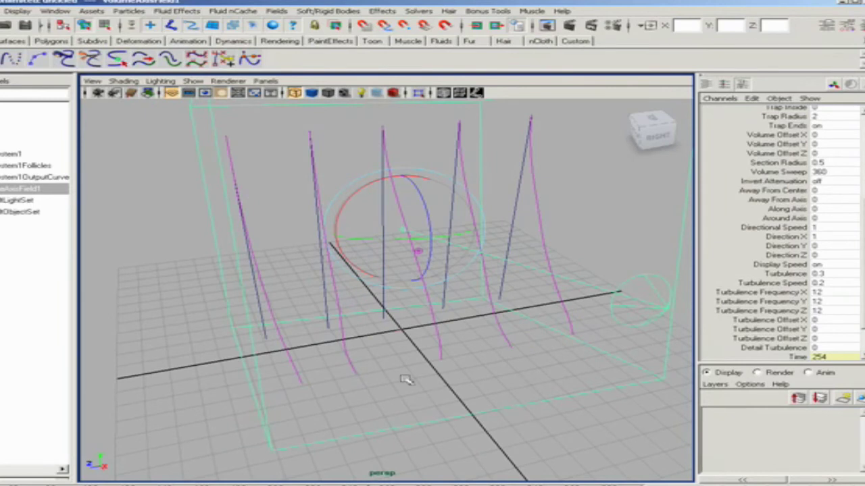
Loft a uniform cubic NURBS surface with 1 section span across the five dynamic output curves in order.
left_click(290, 356)
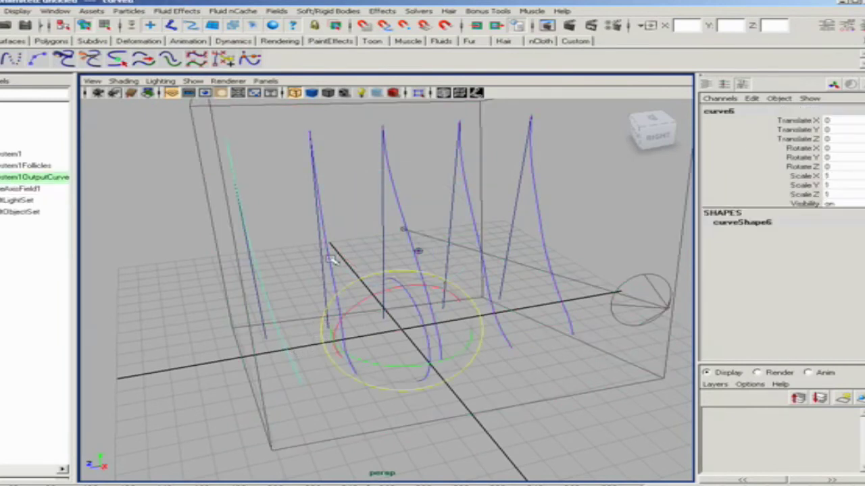
key("Delete")
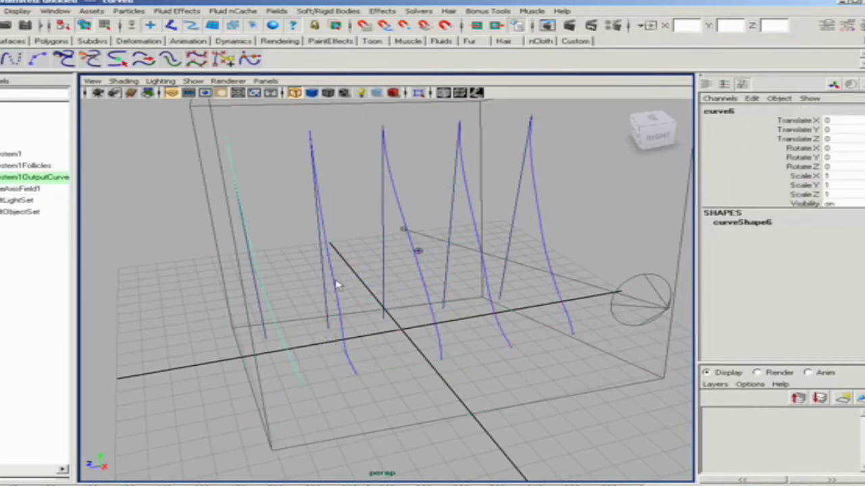
left_click(338, 285, "shift")
left_click(402, 218, "shift")
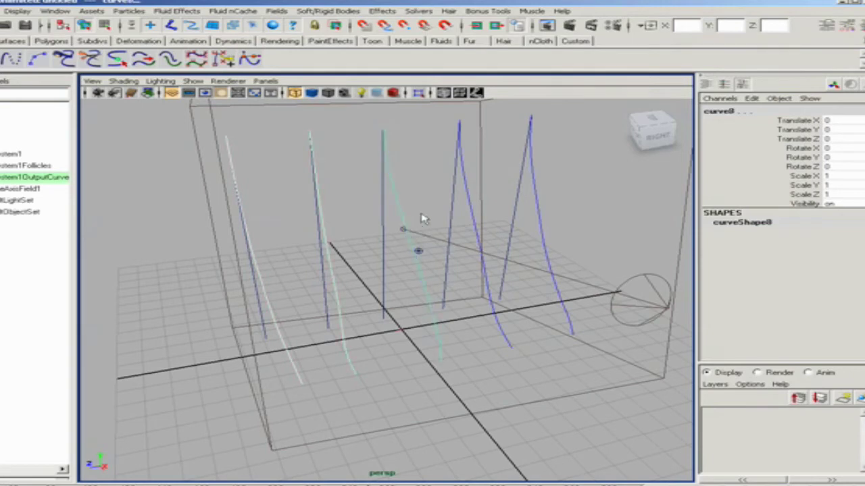
left_click(479, 216, "shift")
left_click(540, 207, "shift")
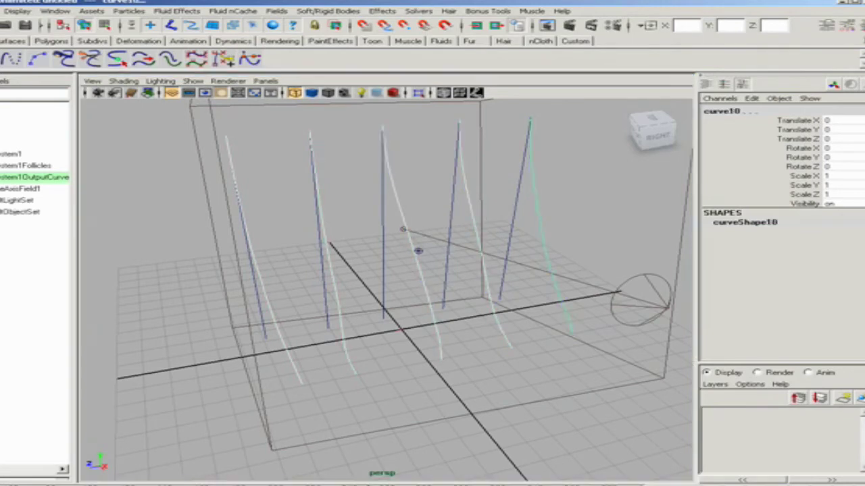
key("F3")
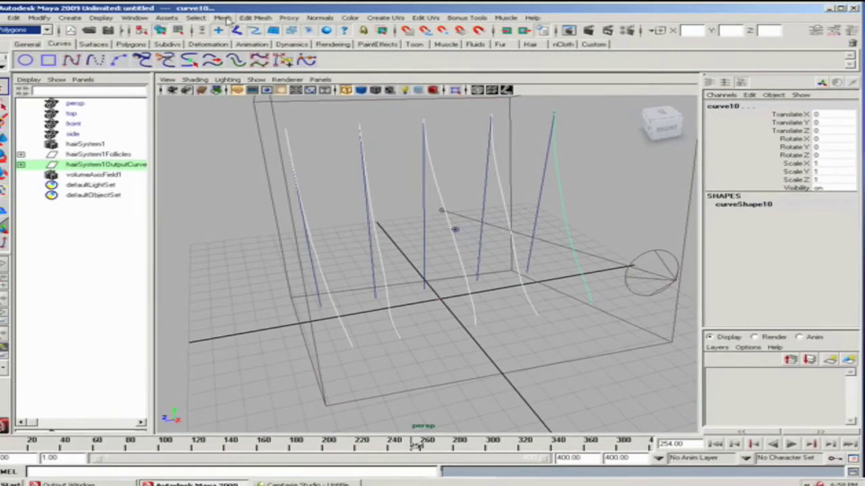
left_click(198, 11)
left_click(59, 31)
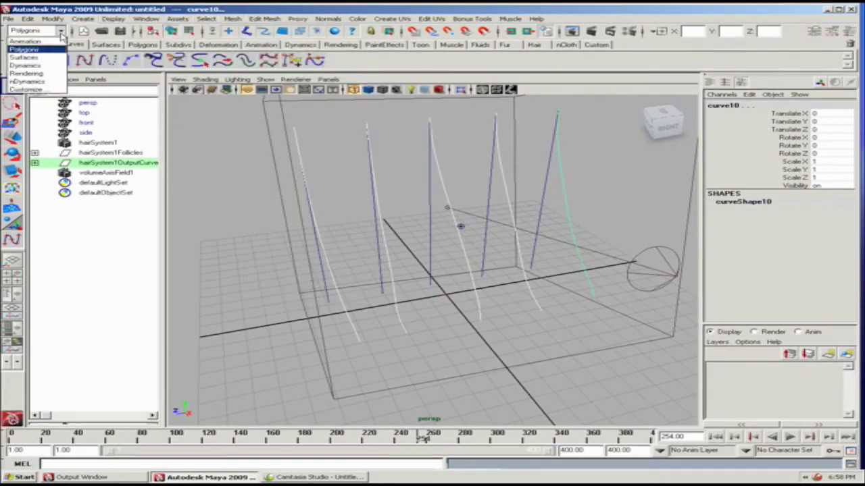
left_click(48, 57)
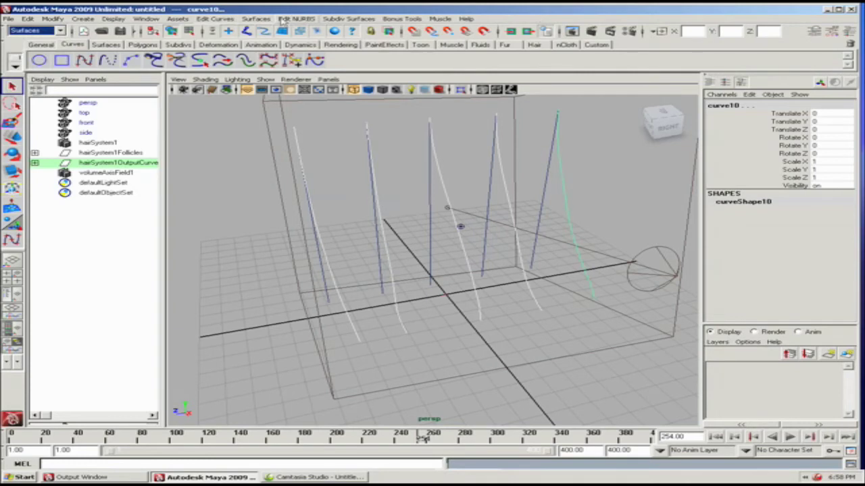
left_click(257, 19)
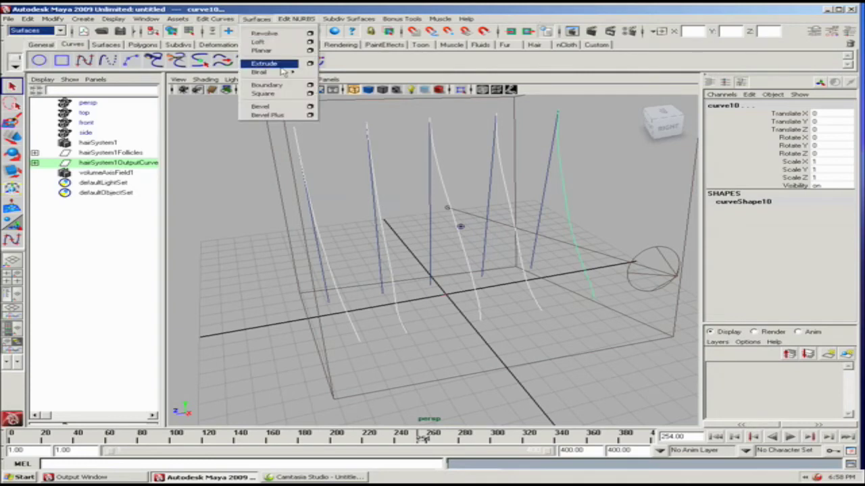
left_click(309, 42)
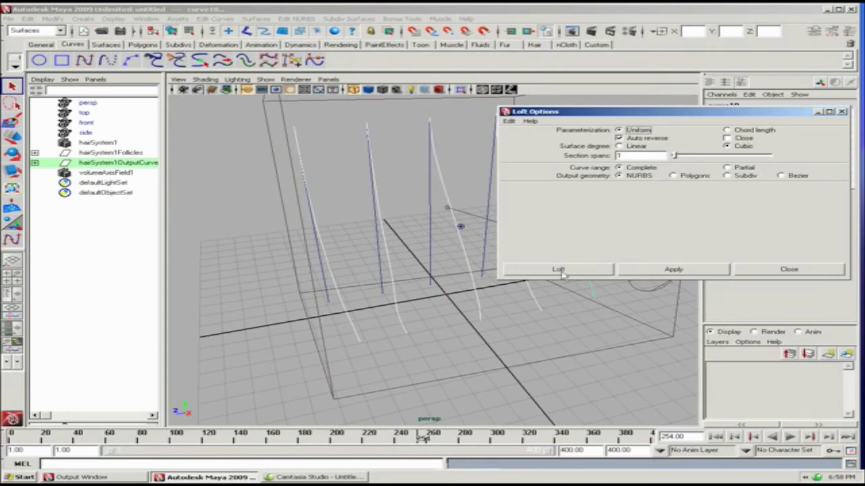
left_click(559, 270)
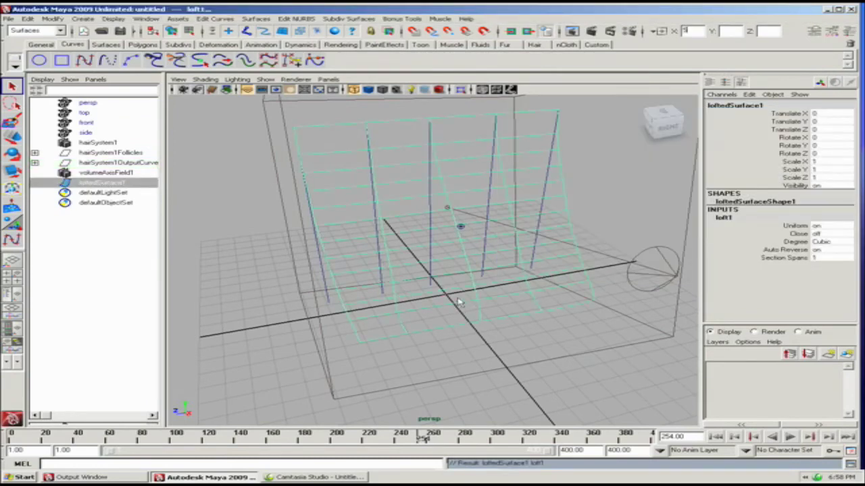
Display the lofted surface shaded, play the simulation from the first frame, and examine its cloth-like motion from several angles before stopping.
left_click(442, 340)
key("5")
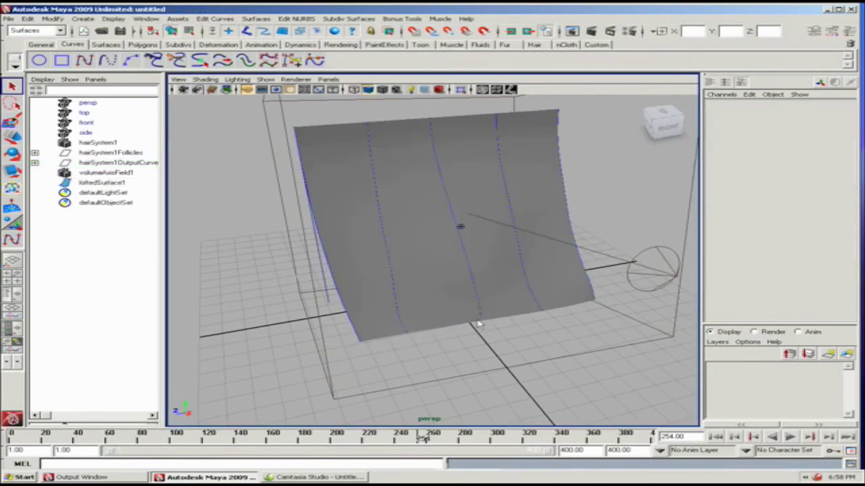
left_click_drag(477, 326, 537, 324, "alt")
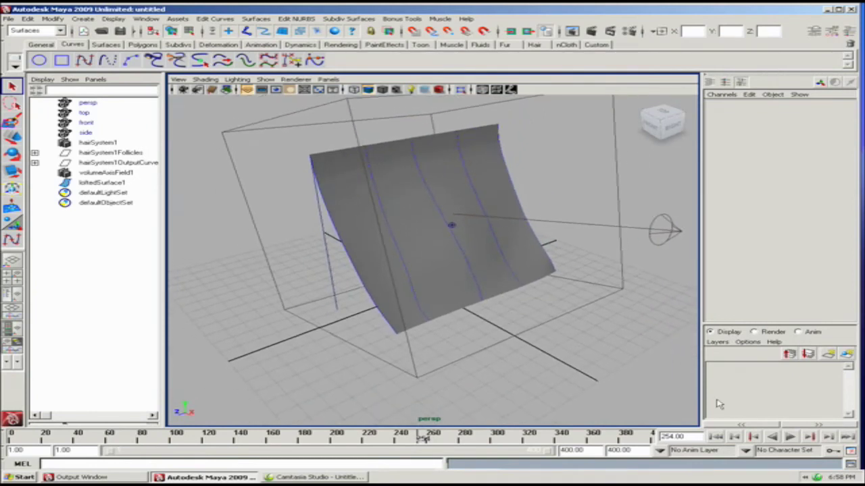
left_click(717, 437)
left_click(789, 437)
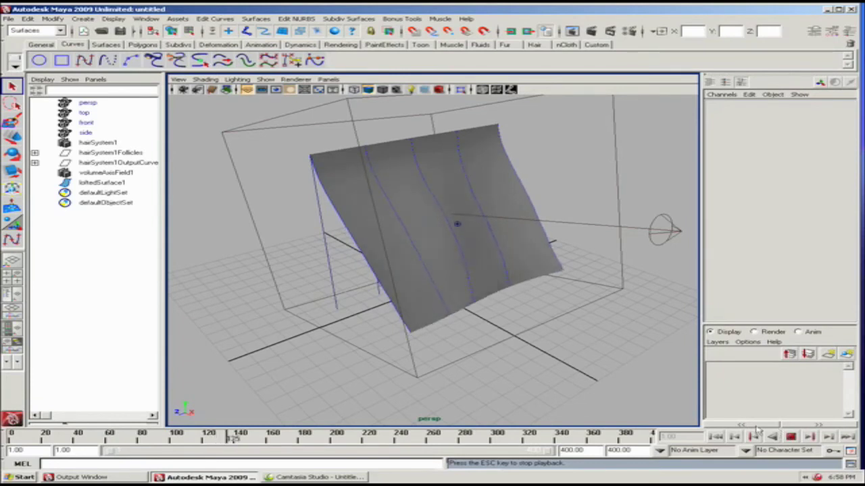
left_click_drag(495, 307, 476, 299, "alt")
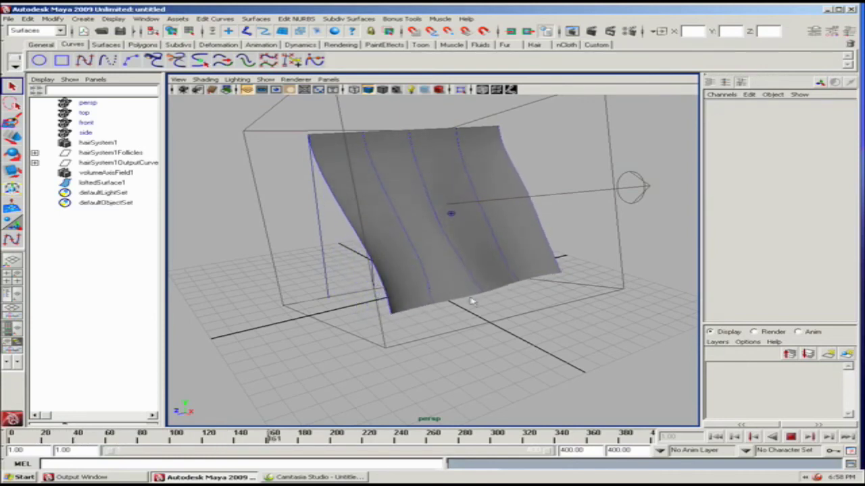
left_click_drag(388, 324, 421, 325, "alt")
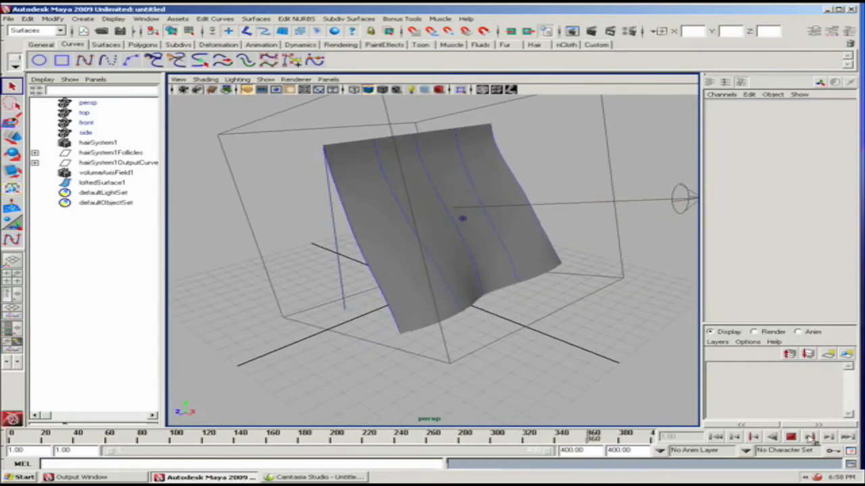
left_click(790, 437)
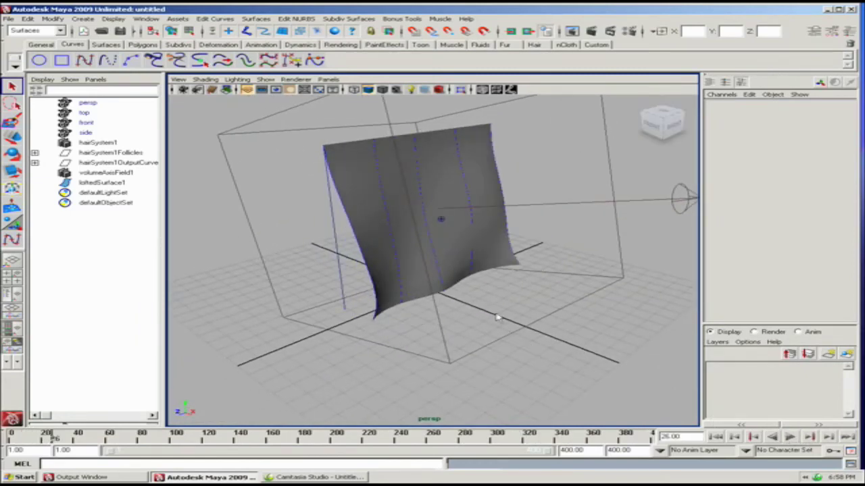
Delete the lofted surface, leaving the dynamic curves in place.
scroll(473, 290, "up", 6)
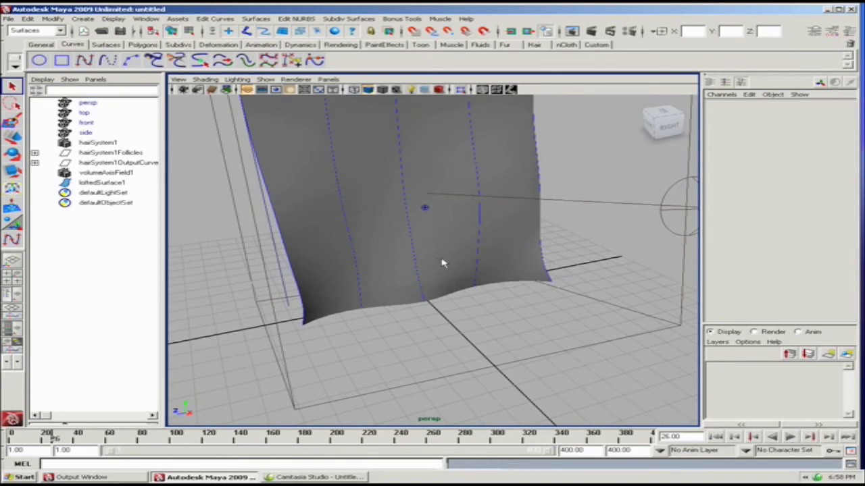
left_click(443, 264)
key("Delete")
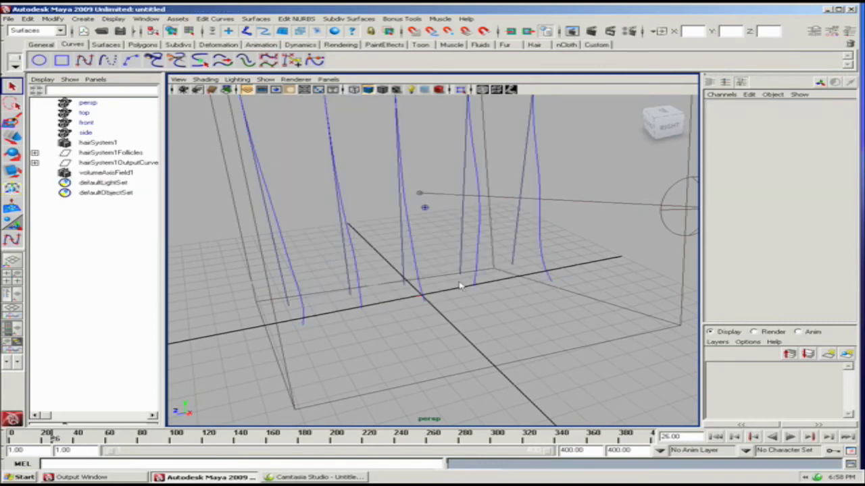
Create a polygon cube and raise it above the curves to about 12.29 in Y.
scroll(459, 286, "down", 6)
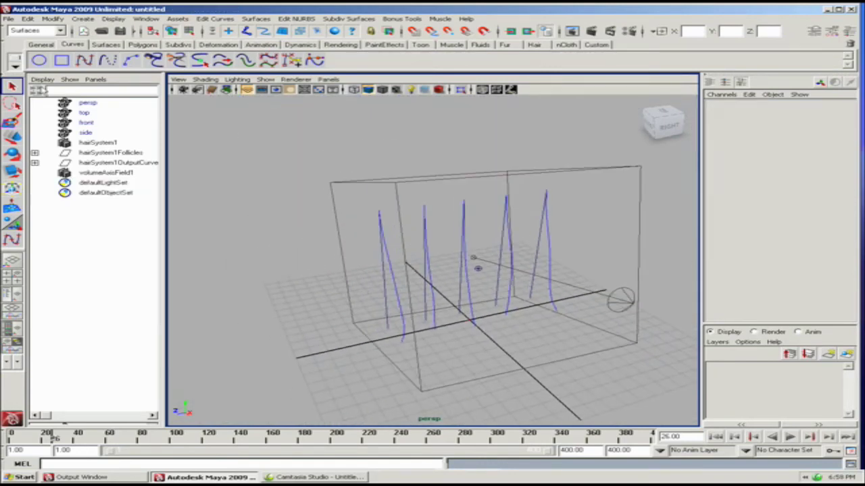
left_click(106, 45)
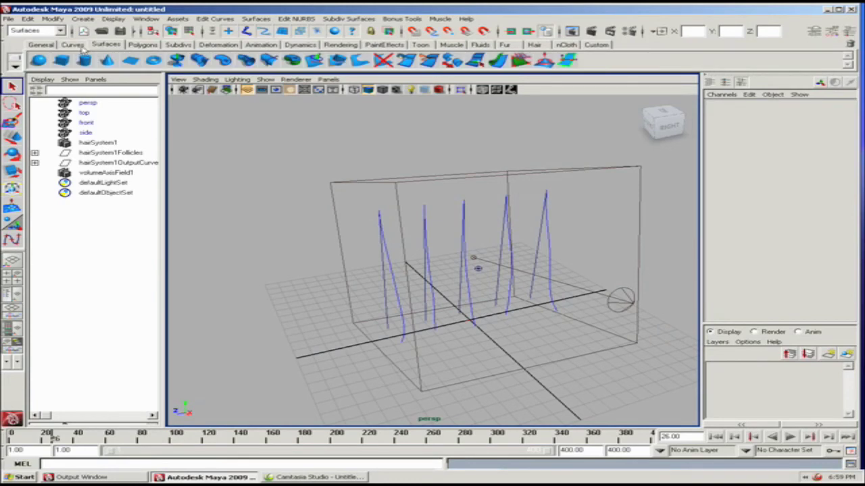
left_click(144, 45)
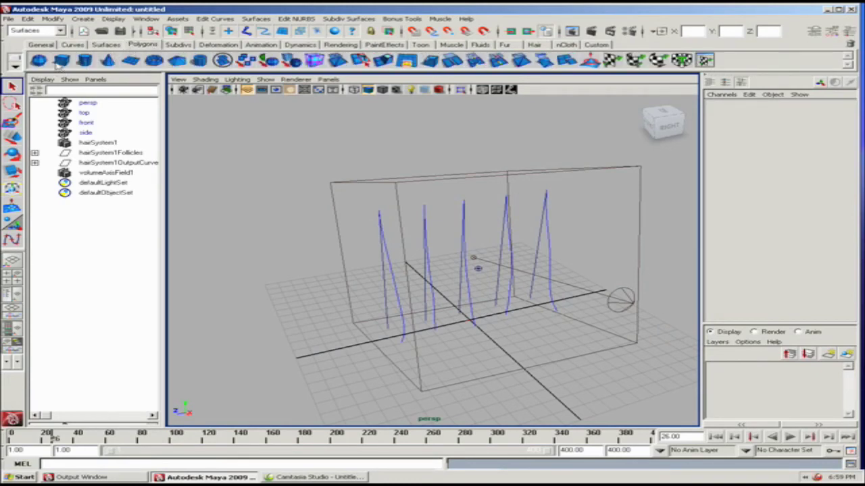
left_click(60, 61)
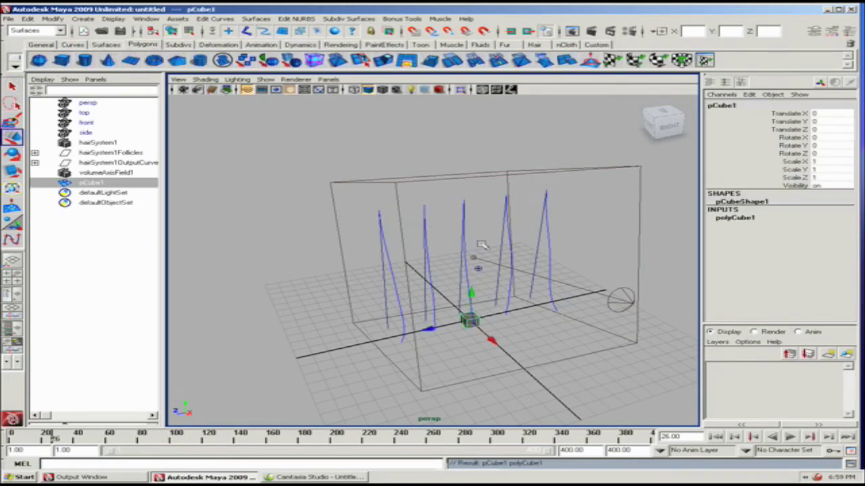
left_click_drag(474, 294, 471, 154)
Place the cube over the middle curve at about 0.07 in X and 0.83 in Z, and scale it uniformly to about 0.6.
left_click_drag(451, 199, 524, 209, "alt")
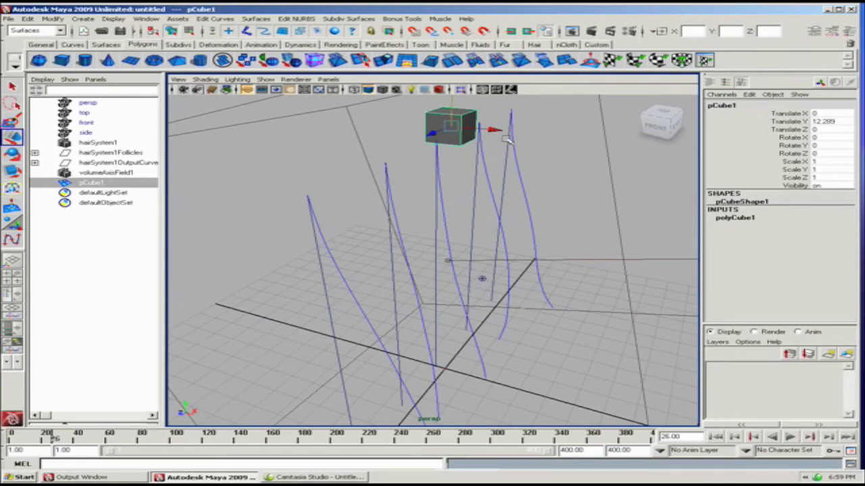
left_click_drag(507, 138, 423, 159)
left_click_drag(356, 140, 324, 141)
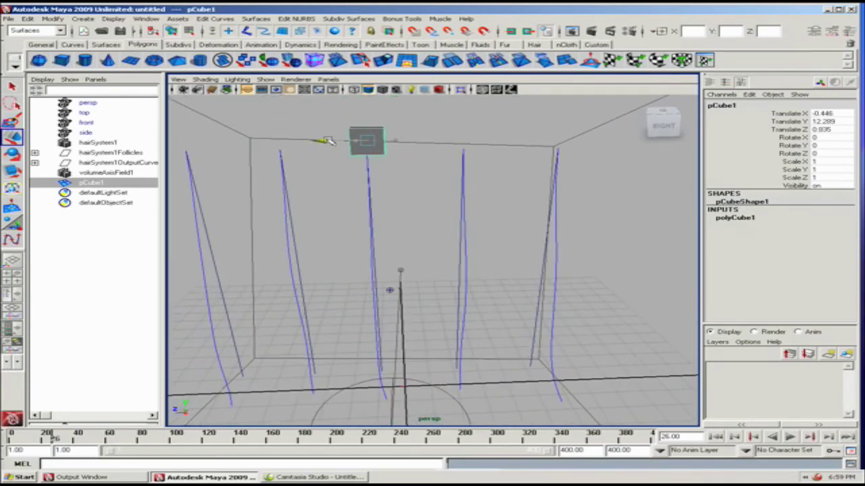
key("r")
left_click_drag(368, 142, 351, 194)
key("w")
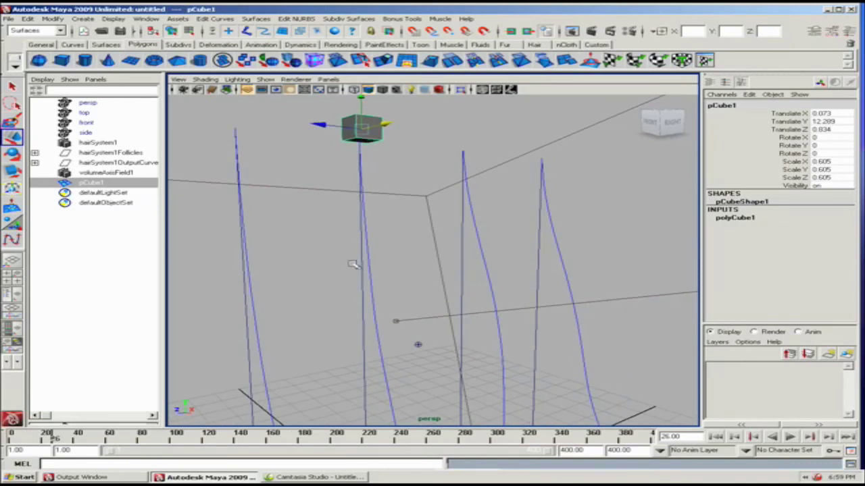
Extrude the cube's bottom face along the dynamic curve hanging beneath it, using the polygon Extrude command.
left_click_drag(435, 290, 378, 262, "alt")
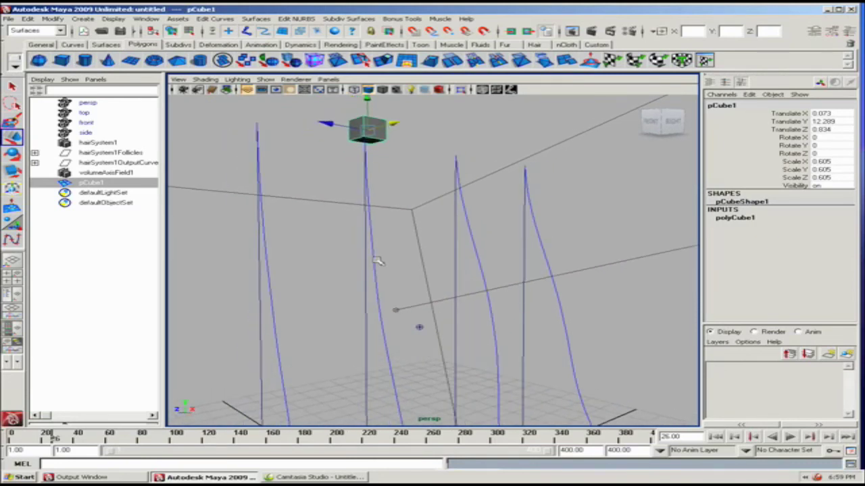
left_click(381, 250)
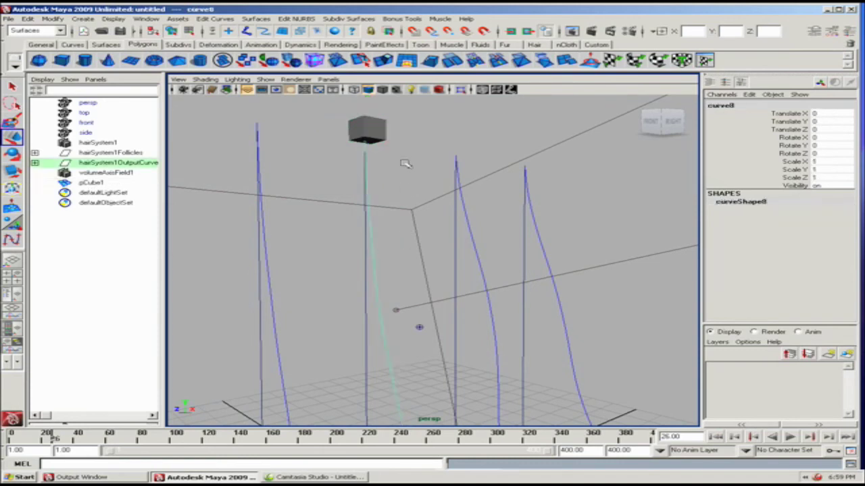
left_click(371, 131)
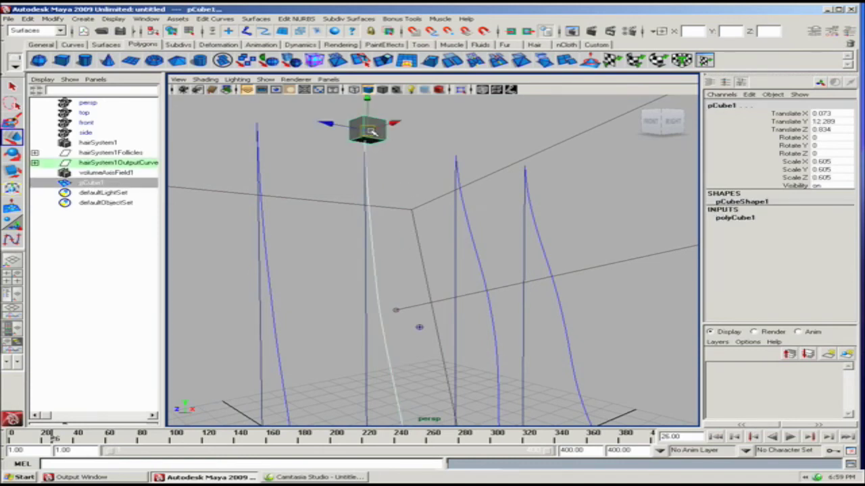
right_click_drag(375, 138, 374, 160)
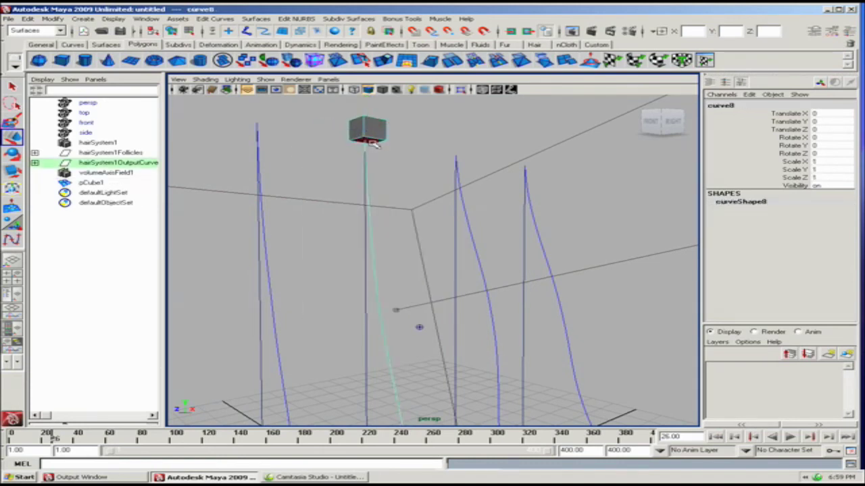
left_click(385, 150)
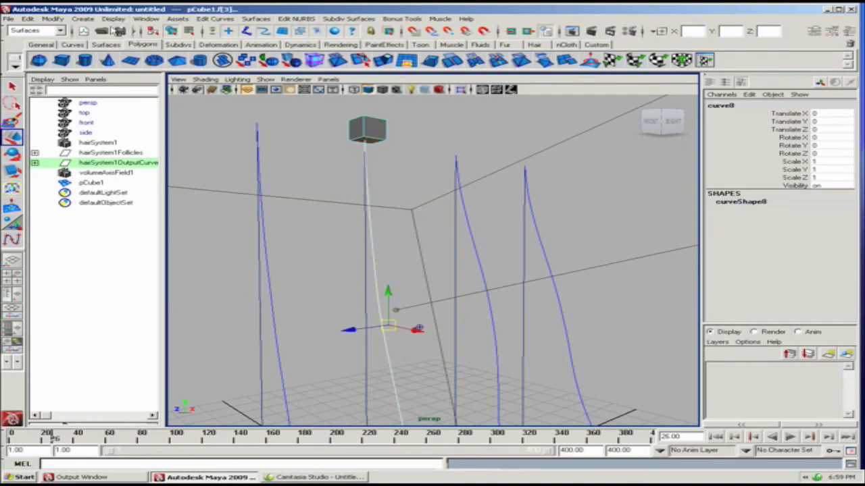
left_click(61, 31)
left_click(56, 46)
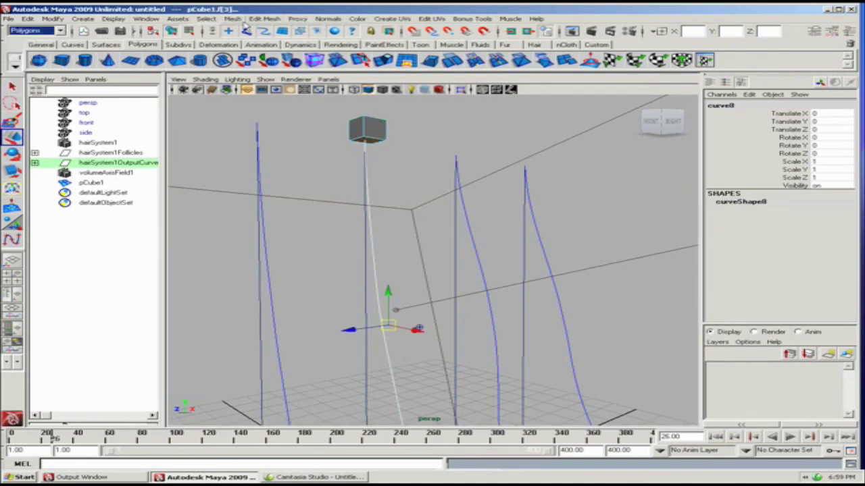
left_click(263, 19)
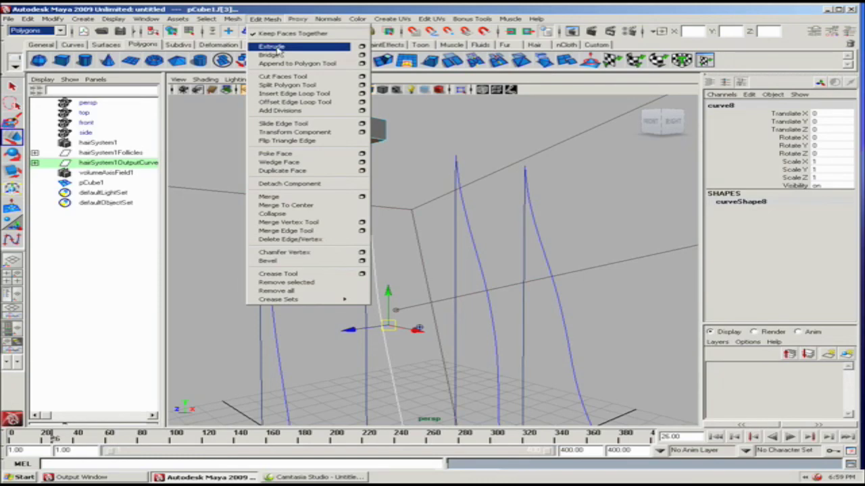
left_click(272, 46)
scroll(398, 250, "down", 5)
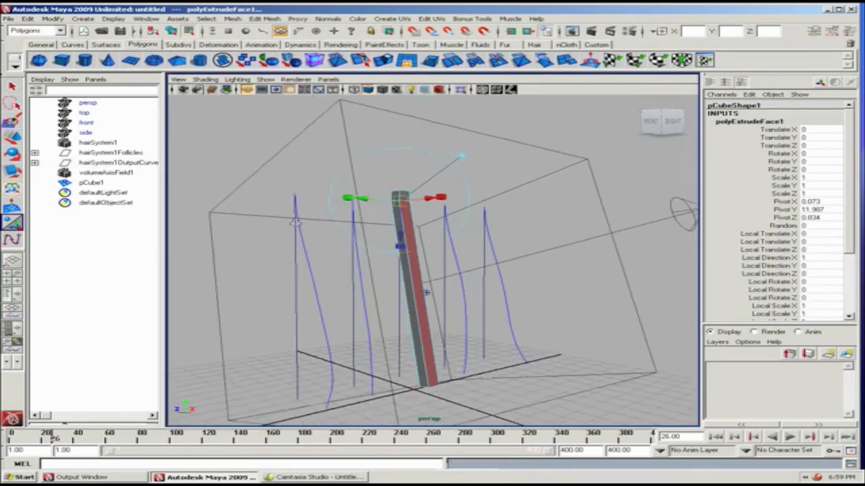
Set the extrusion's divisions to 25 and its taper to 0.2, and leave the extrude manipulator.
left_click_drag(398, 250, 776, 245, "alt")
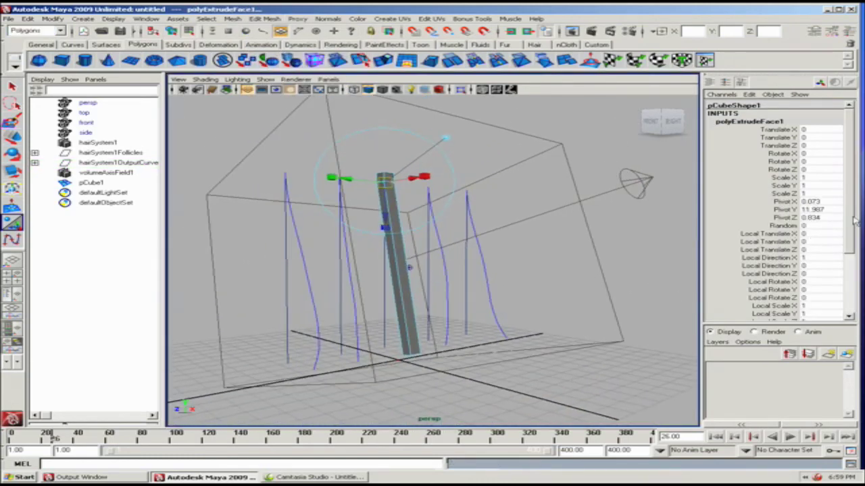
left_click_drag(854, 223, 802, 275)
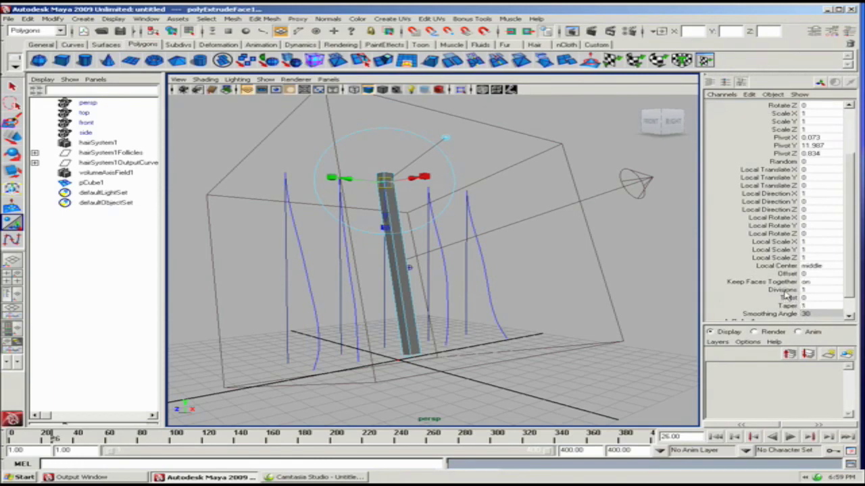
left_click(783, 290)
middle_click_drag(569, 257, 741, 260)
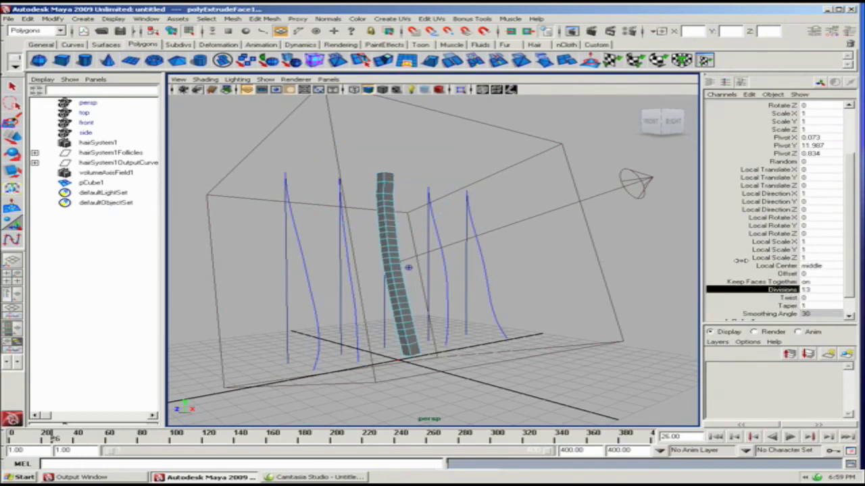
left_click(785, 306)
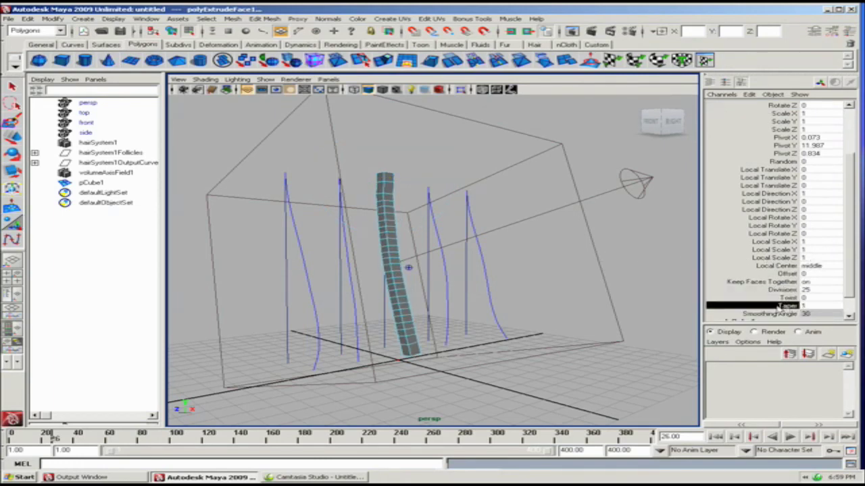
mouse_move(589, 280)
middle_mouse_down()
mouse_move(598, 279)
mouse_move(580, 279)
middle_mouse_up()
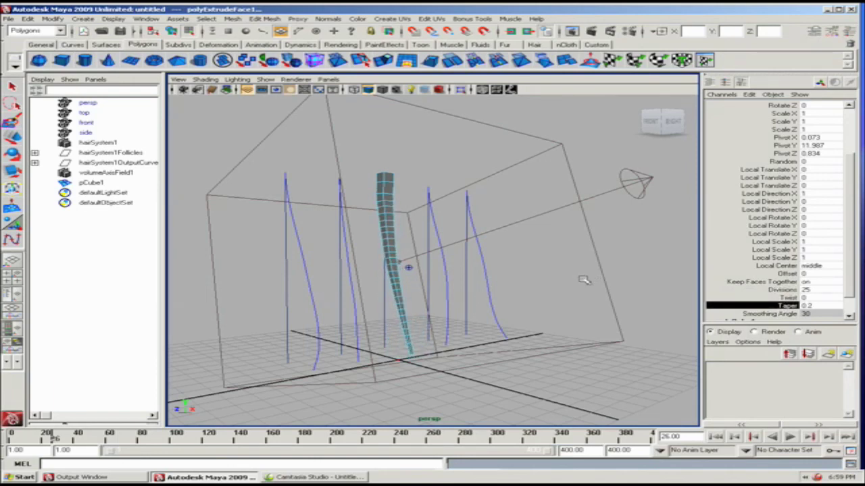
left_click_drag(420, 254, 444, 248, "alt")
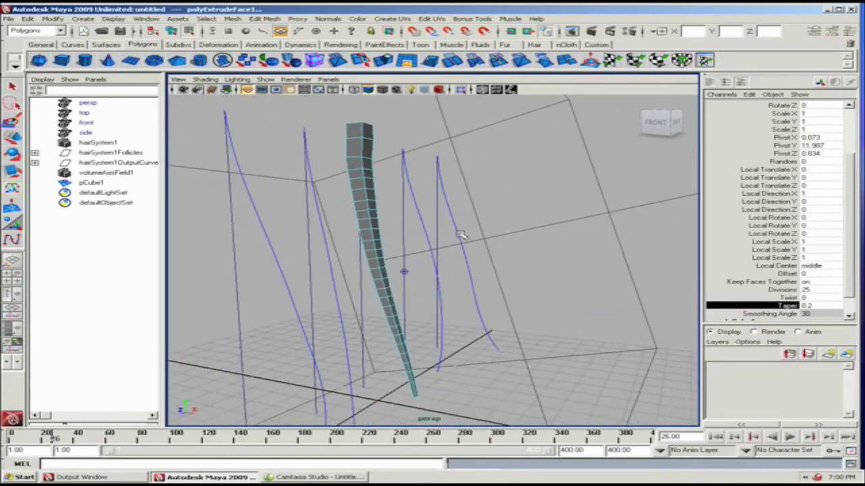
left_click(460, 235)
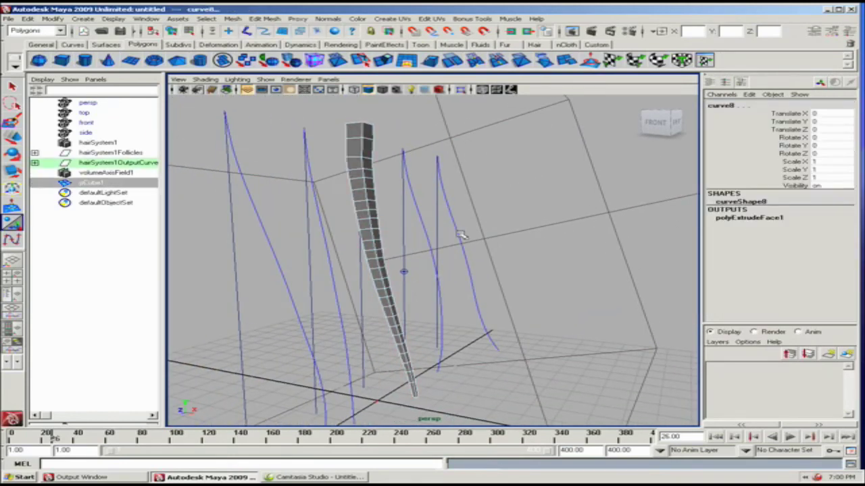
Play the simulation from the first frame to examine how the extruded tentacle follows its dynamic curve.
left_click_drag(406, 271, 490, 321, "alt")
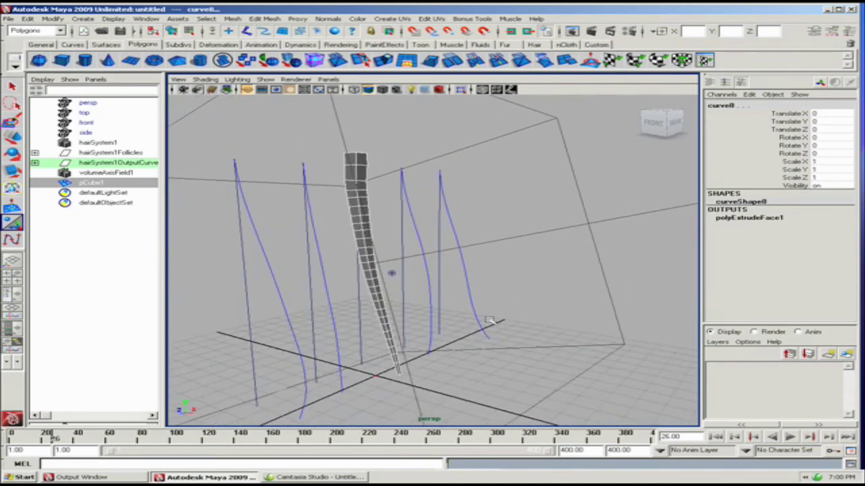
left_click(716, 437)
left_click(792, 437)
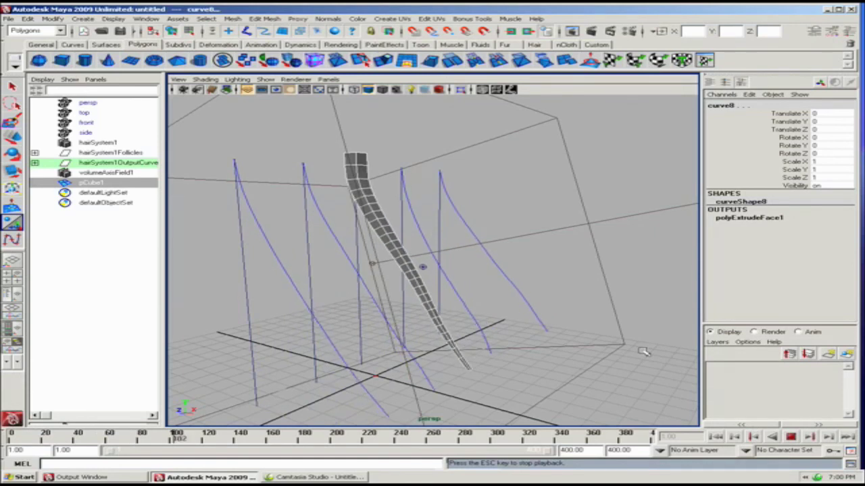